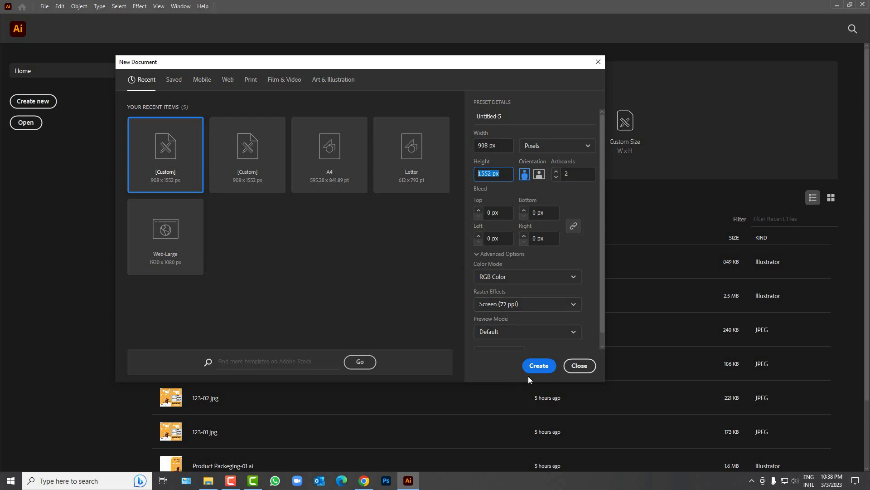
Step: Create the RGB document with two 908 × 1552 px portrait artboards side by side
{"action": "left_click", "coordinate": [538, 364]}
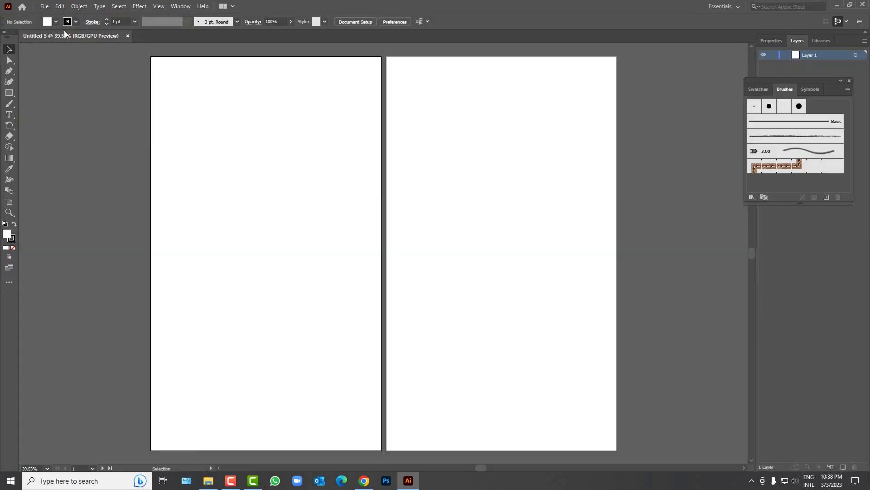
Step: Set the stroke colour to None
{"action": "left_click", "coordinate": [72, 23]}
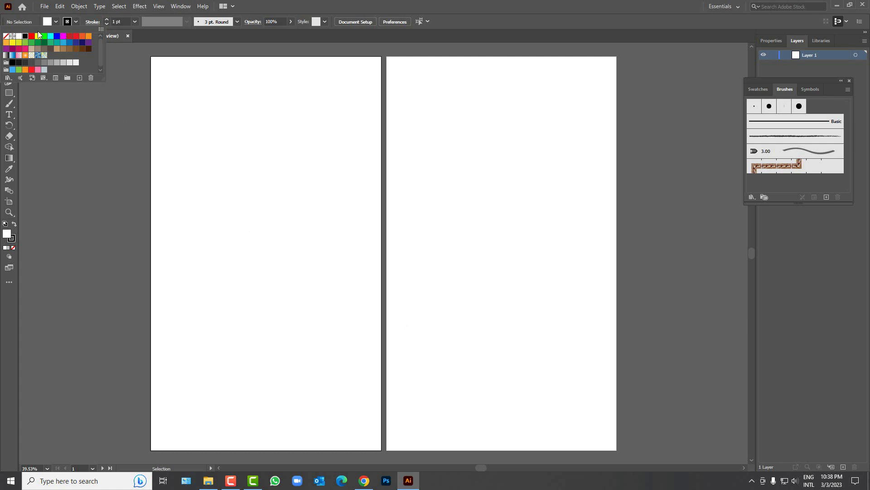
{"action": "left_click", "coordinate": [6, 36]}
{"action": "left_click", "coordinate": [241, 169]}
Step: Draw a white 908 × 1552 px rectangle by entering exact dimensions
{"action": "left_click", "coordinate": [8, 92]}
{"action": "left_click", "coordinate": [257, 178]}
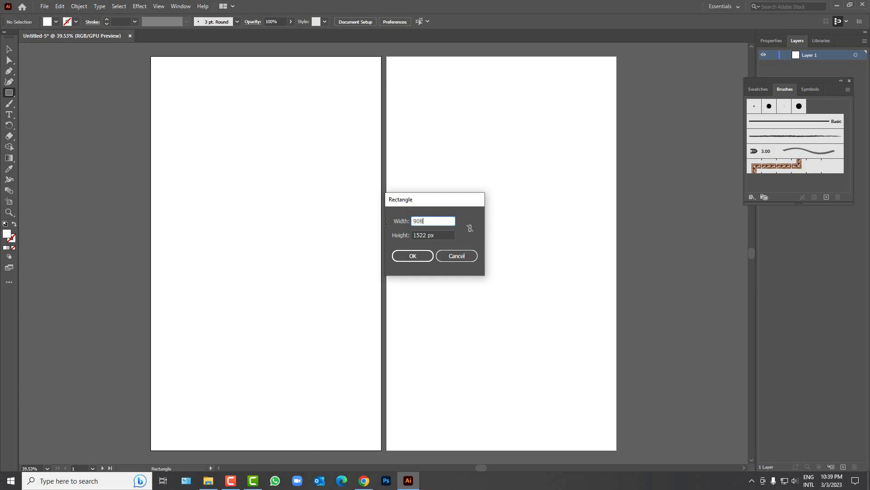
{"action": "key", "text": "Tab"}
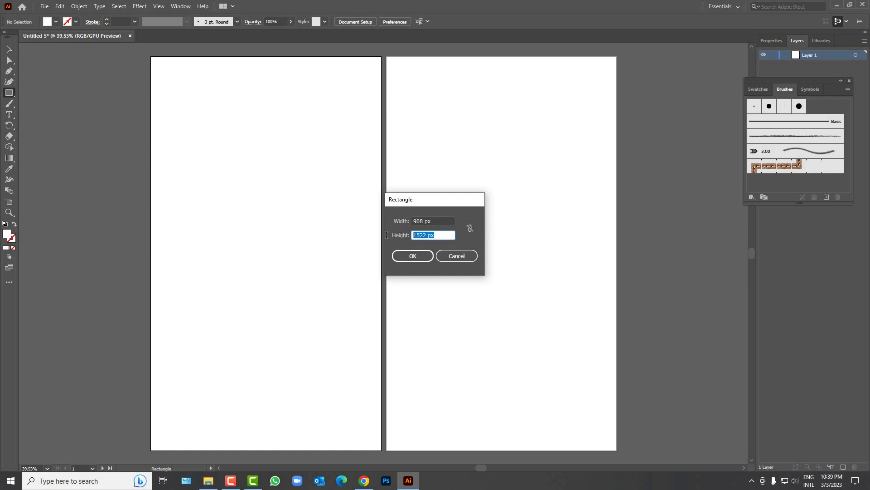
{"action": "type", "text": "1552"}
{"action": "key", "text": "Return"}
{"action": "scroll", "coordinate": [265, 211], "scroll_direction": "up", "scroll_amount": 1}
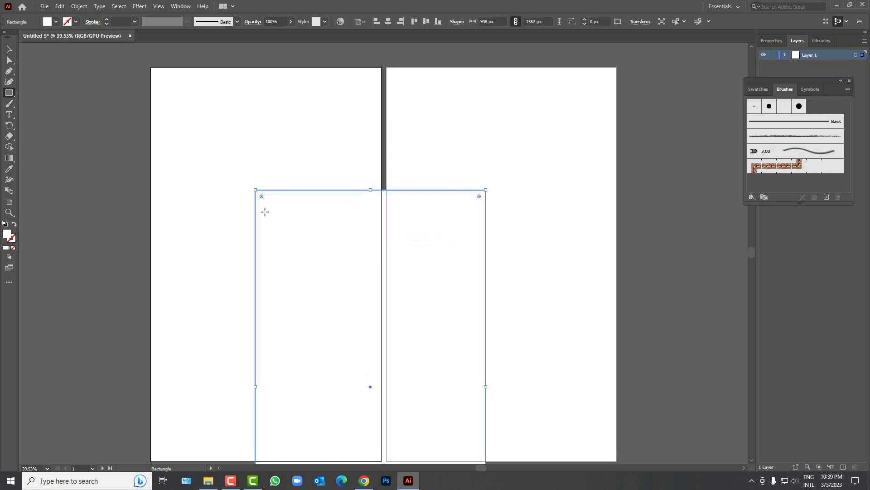
Step: Align the rectangle vertically centred and left-aligned to the left artboard
{"action": "left_click", "coordinate": [5, 50]}
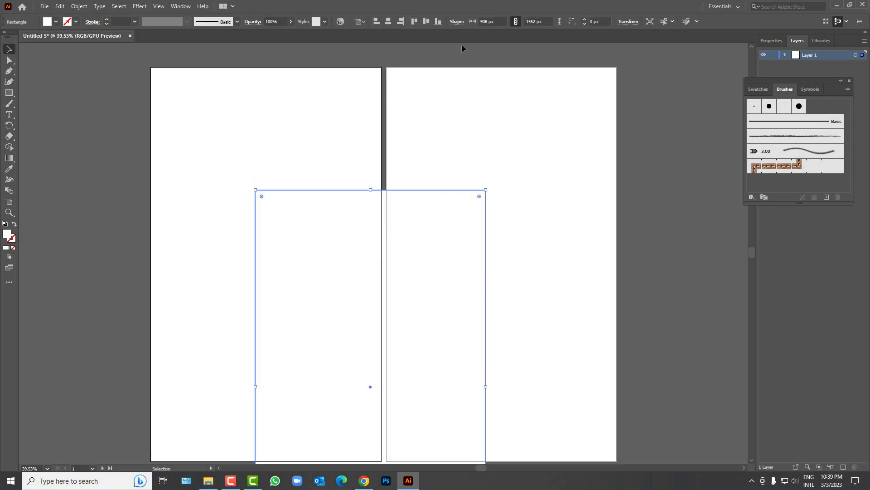
{"action": "left_click", "coordinate": [426, 22]}
{"action": "left_click", "coordinate": [375, 24]}
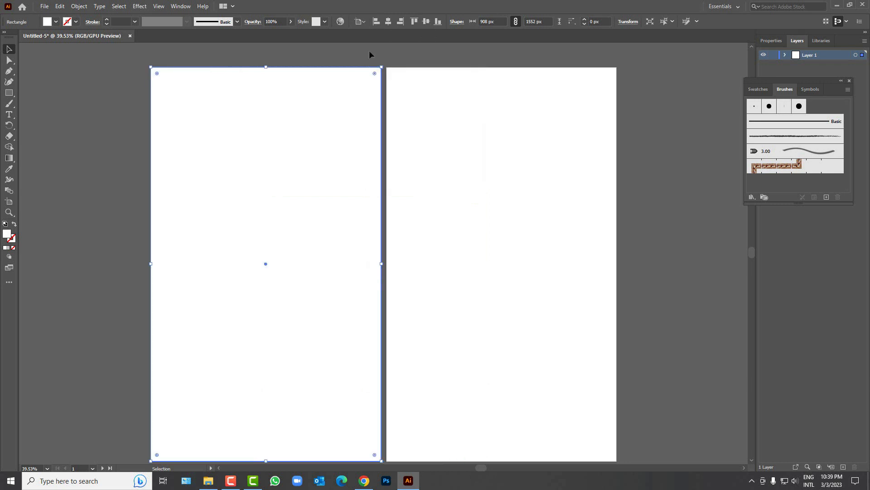
Step: Alt-drag a copy of the rectangle onto the right artboard, then reselect the left one
{"action": "left_click_drag", "start_coordinate": [231, 162], "coordinate": [511, 196]}
{"action": "left_click", "coordinate": [346, 53]}
{"action": "left_click", "coordinate": [291, 91]}
{"action": "scroll", "coordinate": [270, 131], "scroll_direction": "down", "scroll_amount": 3}
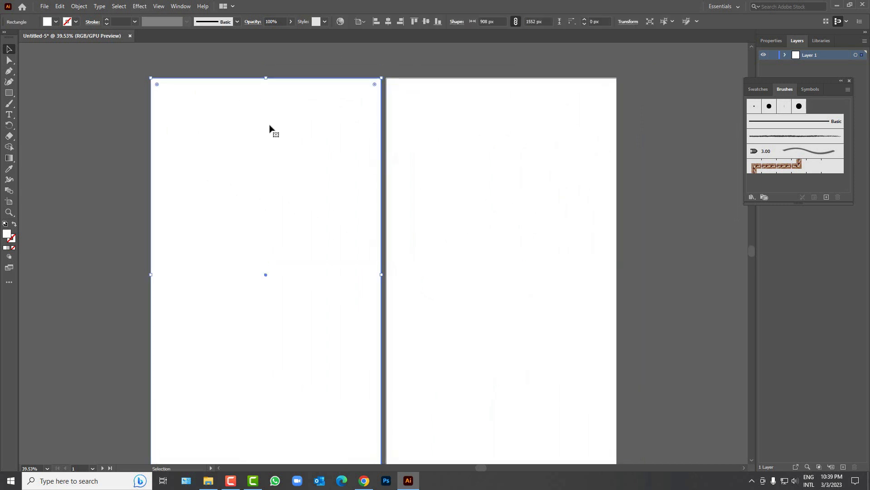
{"action": "scroll", "coordinate": [154, 314], "scroll_direction": "down", "scroll_amount": 1}
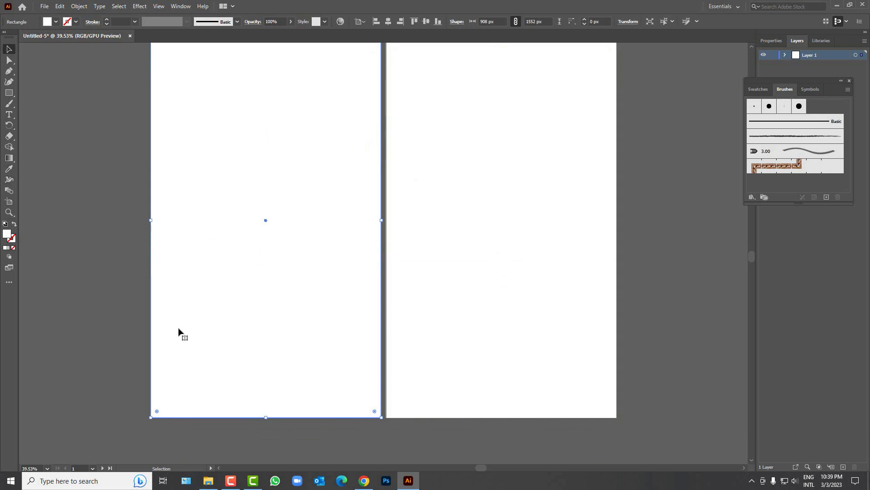
{"action": "scroll", "coordinate": [179, 318], "scroll_direction": "down", "scroll_amount": 3}
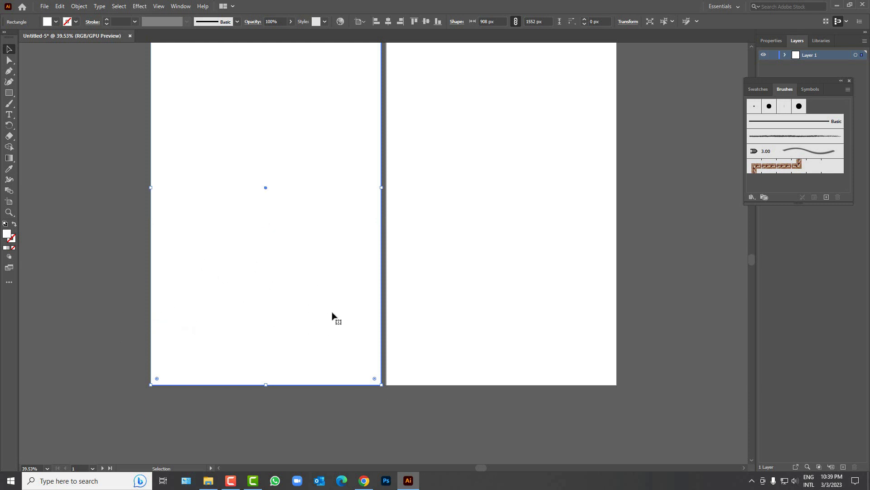
Step: Paint the wavy brushstroke with the Paintbrush at 4 pt stroke weight
{"action": "left_click", "coordinate": [10, 103]}
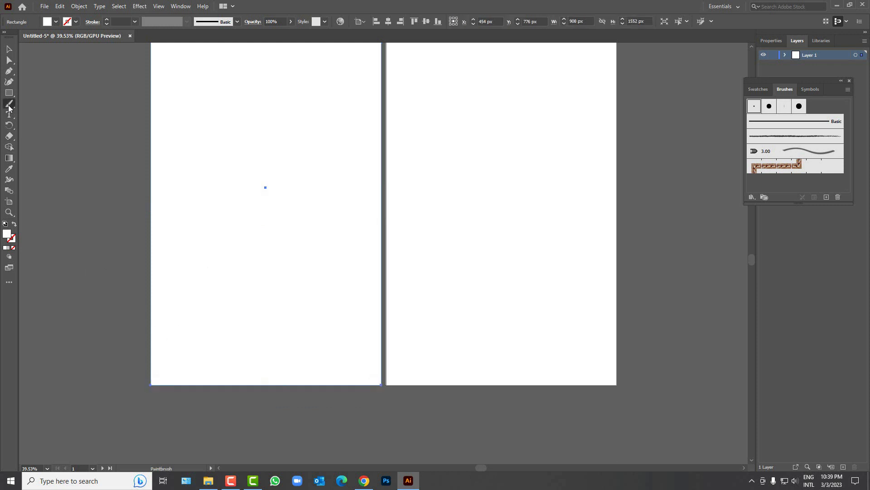
{"action": "left_click", "coordinate": [101, 133]}
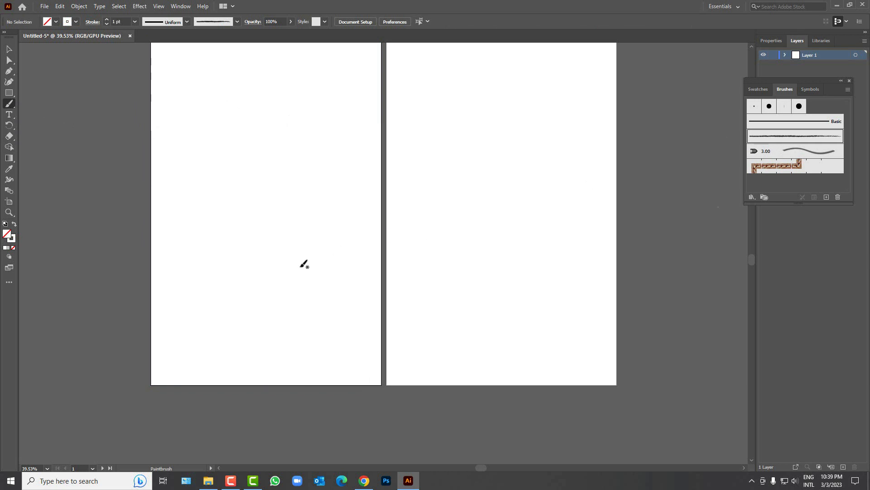
{"action": "left_click", "coordinate": [125, 21]}
{"action": "key", "text": "Return"}
Step: Fill the left background rectangle orange
{"action": "left_click", "coordinate": [9, 49]}
{"action": "left_click", "coordinate": [141, 330]}
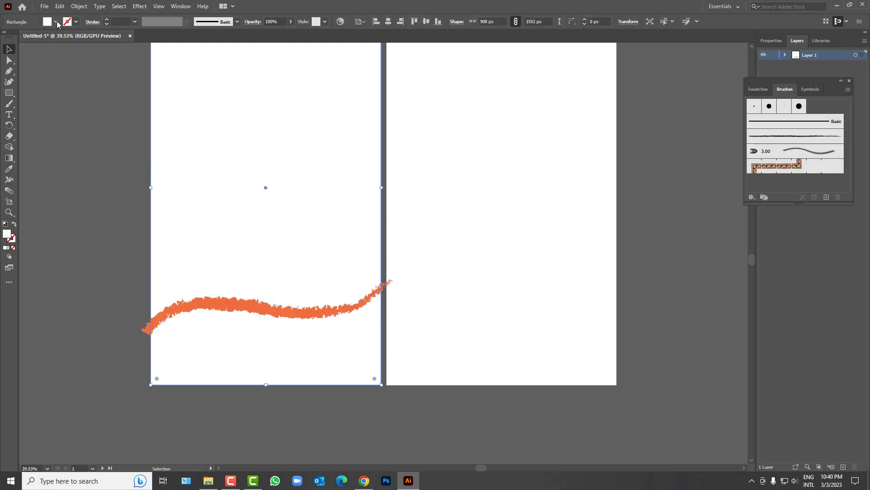
{"action": "left_click", "coordinate": [56, 22]}
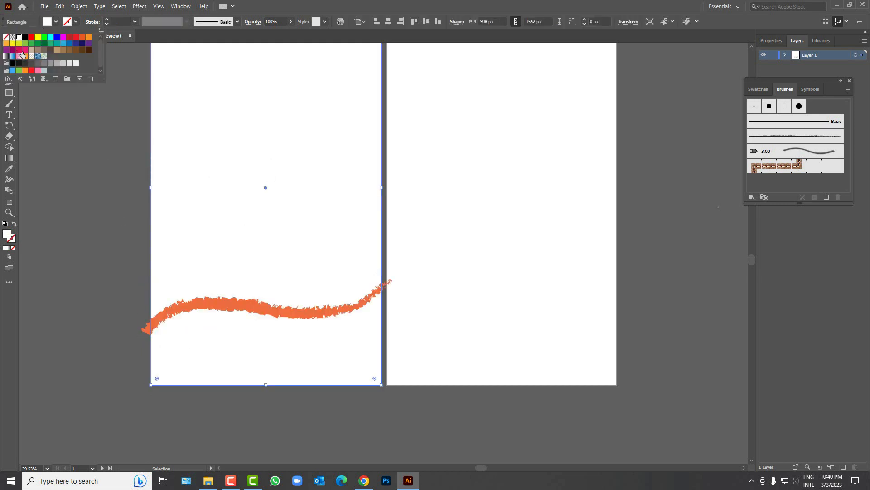
{"action": "left_click", "coordinate": [7, 45]}
{"action": "left_click", "coordinate": [107, 141]}
Step: Make the wavy brushstroke white and expand it into filled shapes
{"action": "left_click", "coordinate": [221, 301]}
{"action": "left_click", "coordinate": [55, 22]}
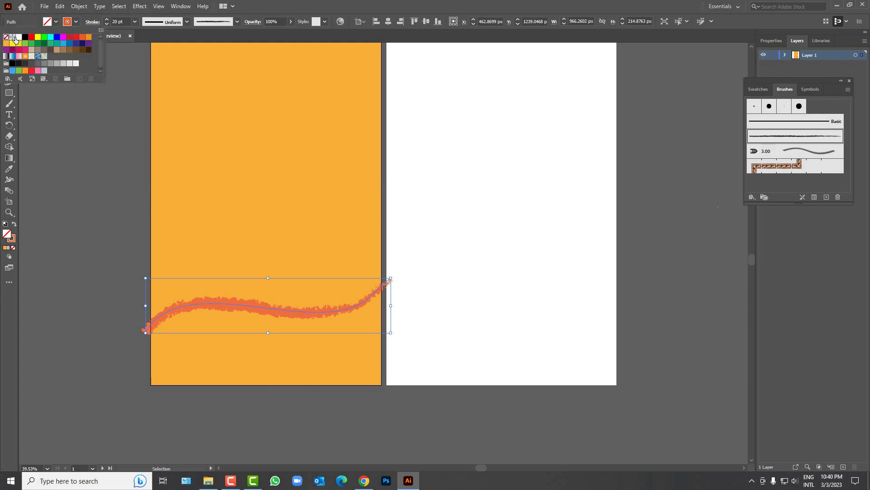
{"action": "left_click", "coordinate": [76, 22]}
{"action": "left_click", "coordinate": [19, 37]}
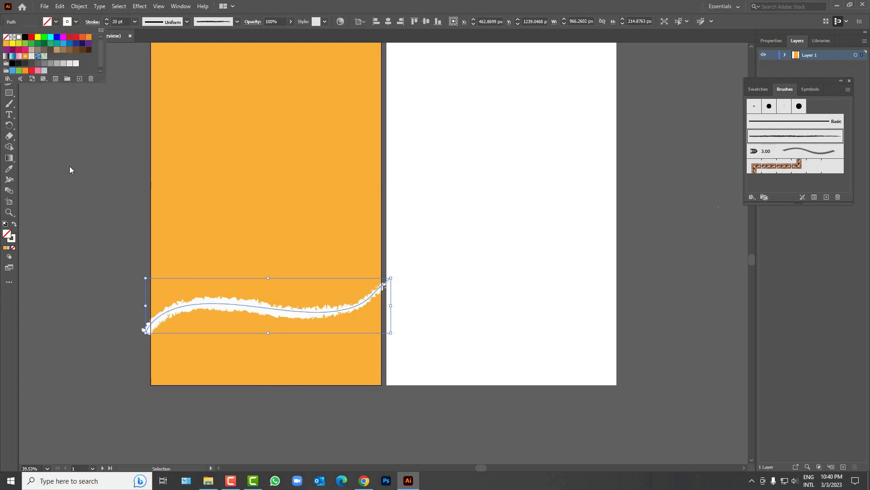
{"action": "left_click", "coordinate": [69, 168]}
{"action": "left_click", "coordinate": [79, 6]}
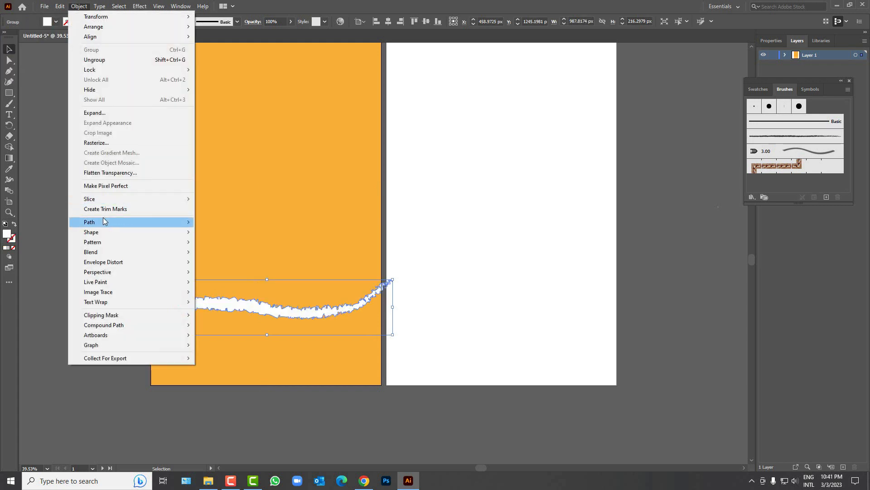
{"action": "left_click", "coordinate": [108, 113]}
{"action": "left_click", "coordinate": [102, 246]}
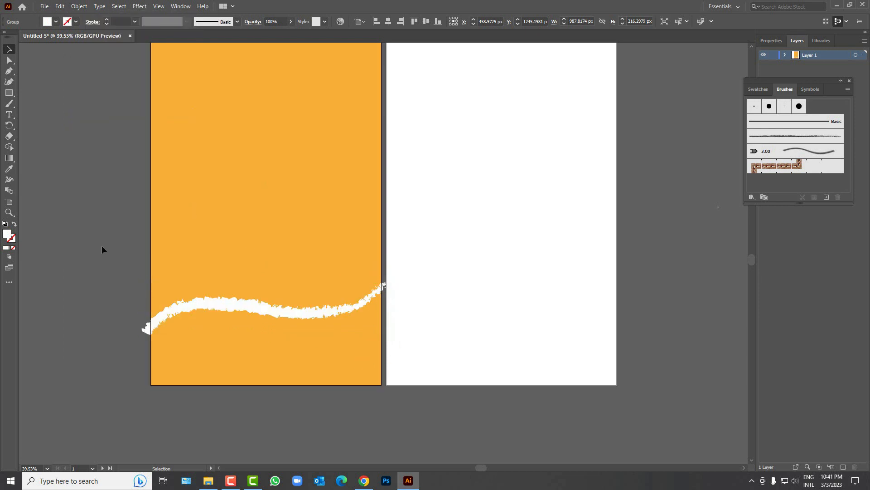
Step: Merge the area below the wave into one white shape with Shape Builder, then ungroup it
{"action": "left_click_drag", "start_coordinate": [125, 269], "coordinate": [221, 356]}
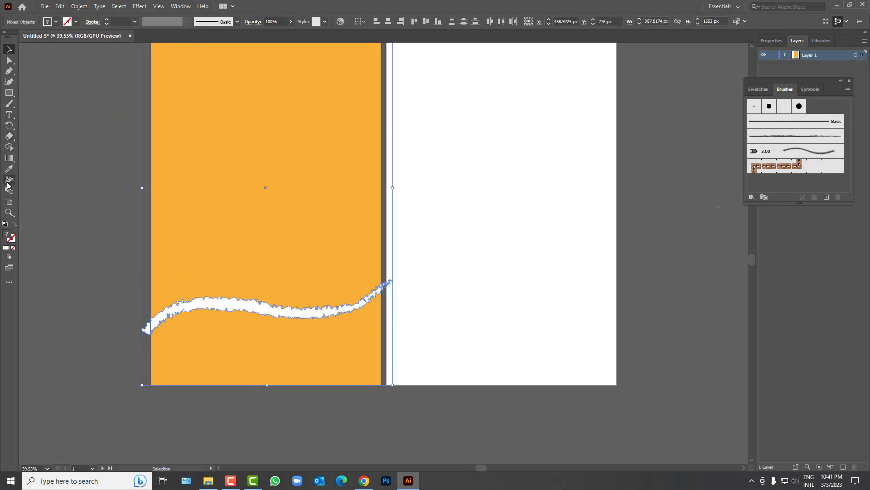
{"action": "left_click", "coordinate": [9, 149]}
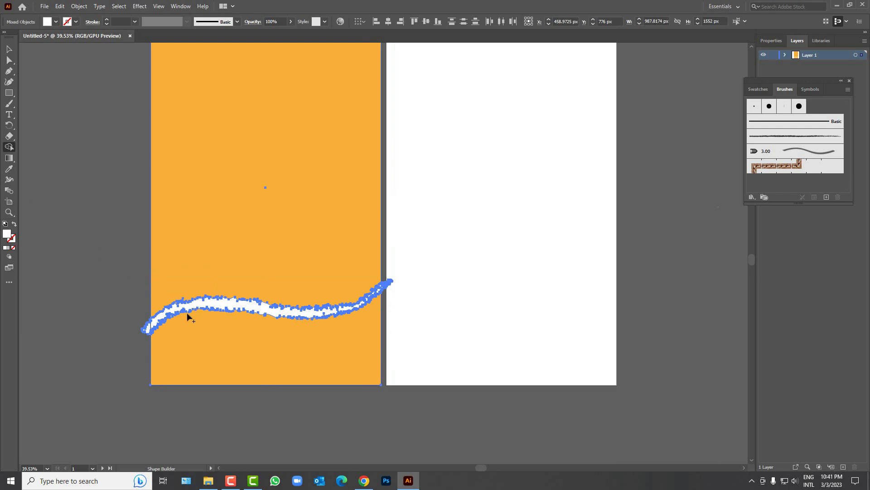
{"action": "mouse_move", "coordinate": [244, 310]}
{"action": "left_mouse_down"}
{"action": "mouse_move", "coordinate": [245, 330]}
{"action": "mouse_move", "coordinate": [146, 291]}
{"action": "mouse_move", "coordinate": [118, 300]}
{"action": "left_mouse_up"}
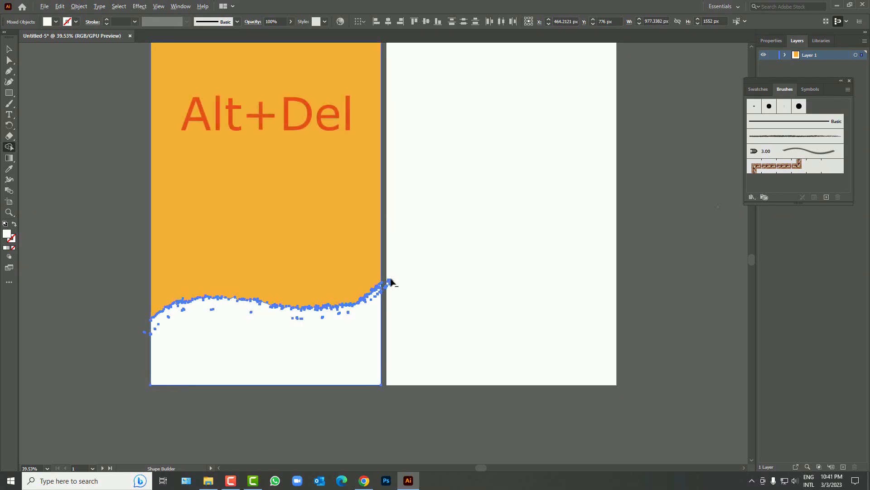
{"action": "key", "text": "v"}
{"action": "left_click", "coordinate": [186, 311]}
{"action": "right_click", "coordinate": [186, 308]}
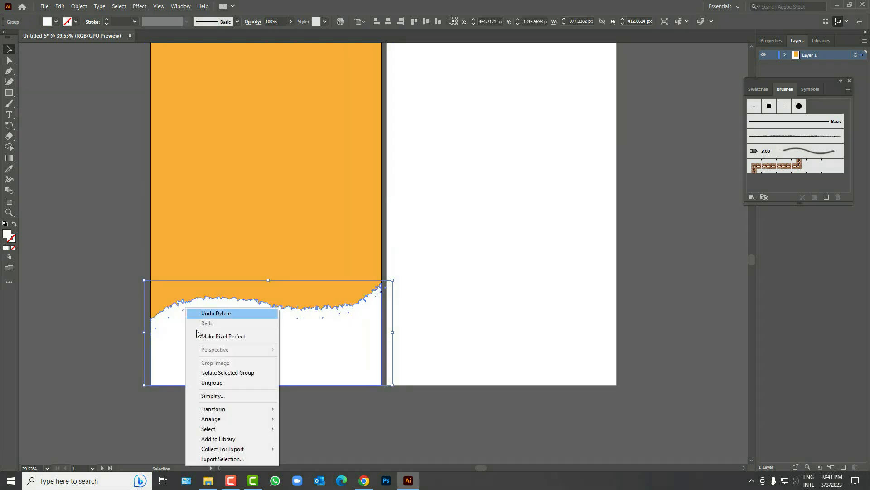
{"action": "left_click", "coordinate": [212, 382]}
Step: Delete the two stray fragments at the wave's left and right ends
{"action": "left_click", "coordinate": [127, 320]}
{"action": "scroll", "coordinate": [126, 329], "scroll_direction": "up", "scroll_amount": 1}
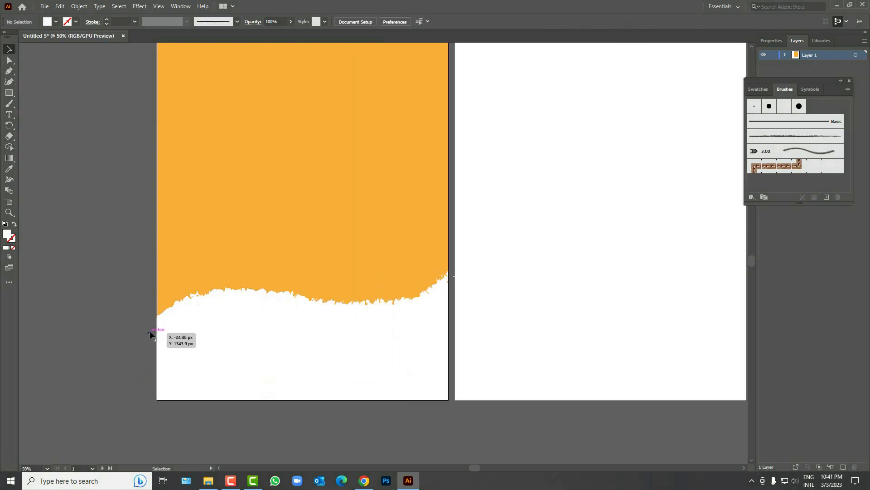
{"action": "left_click", "coordinate": [150, 334]}
{"action": "key", "text": "Delete"}
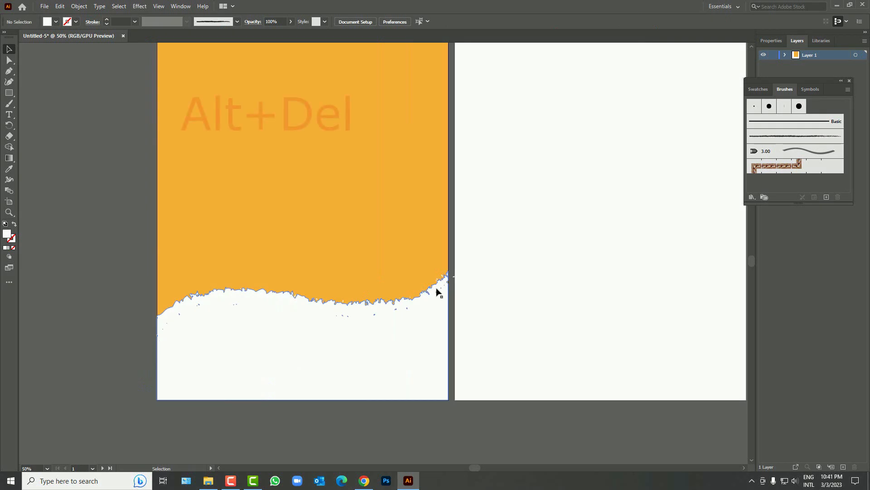
{"action": "left_click", "coordinate": [467, 282]}
{"action": "key", "text": "Delete"}
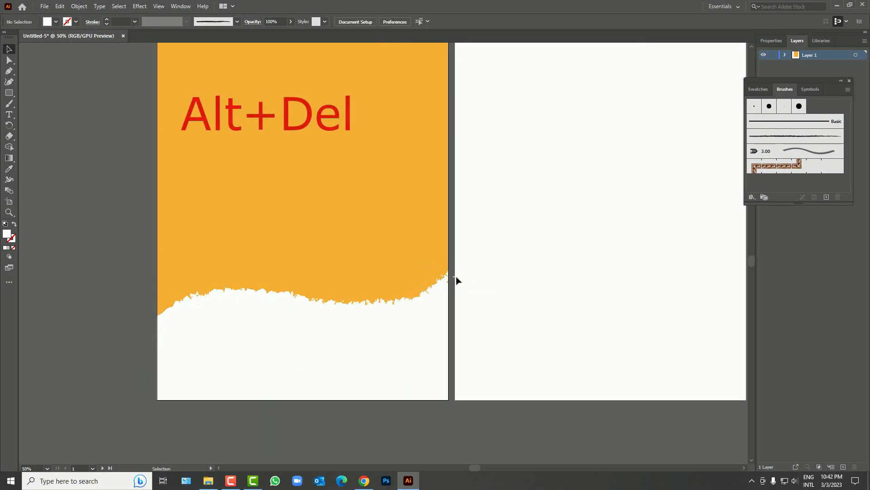
{"action": "scroll", "coordinate": [187, 283], "scroll_direction": "up", "scroll_amount": 3}
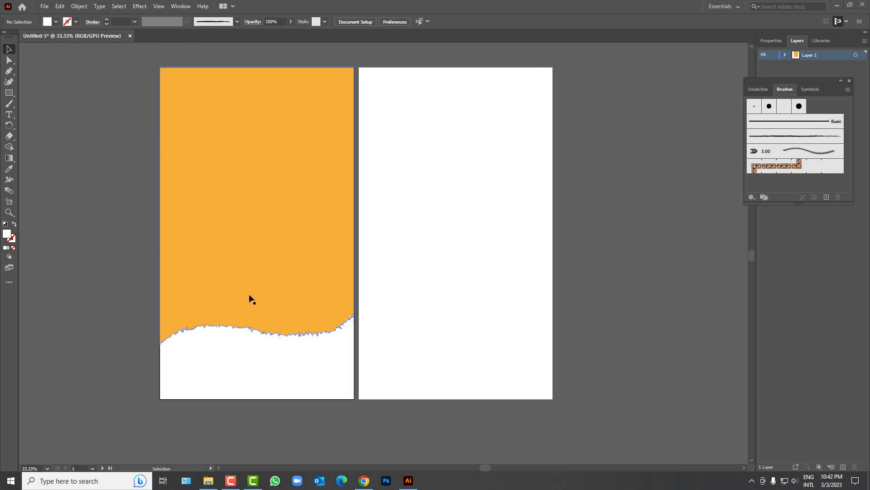
Step: Place PngItem_1114072 from Downloads onto the front panel's lower half
{"action": "left_click", "coordinate": [44, 7]}
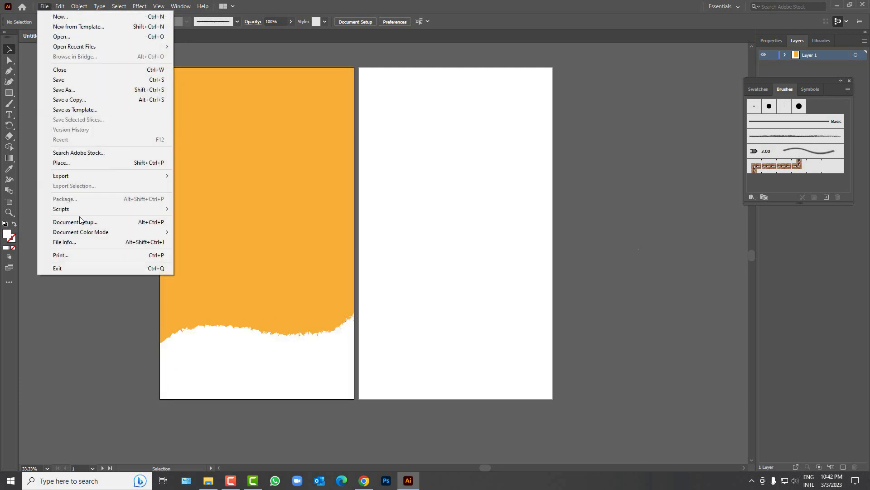
{"action": "left_click", "coordinate": [68, 161]}
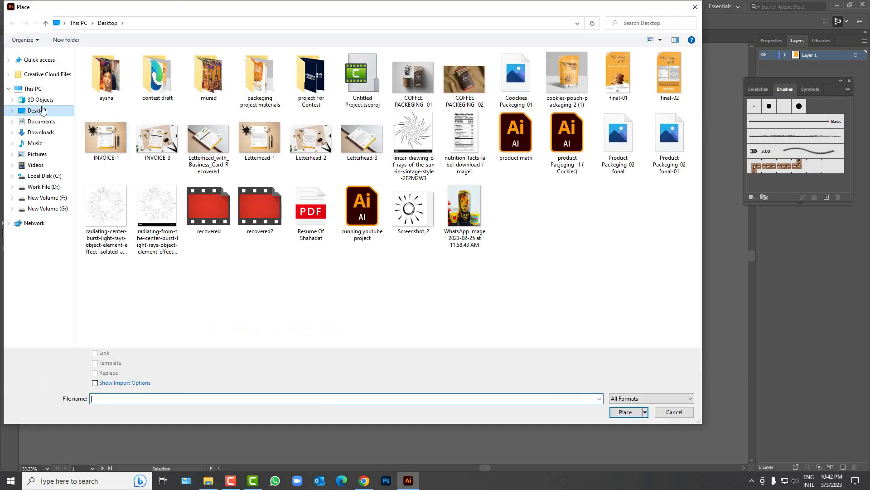
{"action": "left_click", "coordinate": [41, 132]}
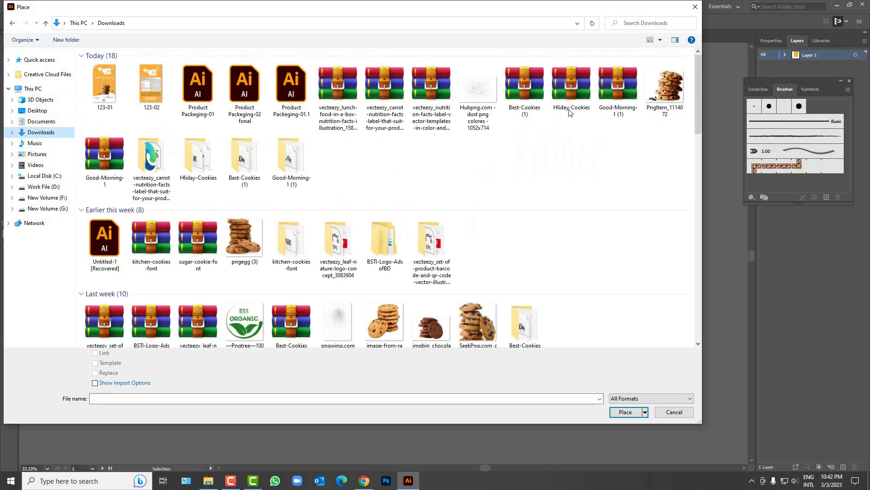
{"action": "left_click", "coordinate": [665, 94]}
{"action": "left_click", "coordinate": [618, 411]}
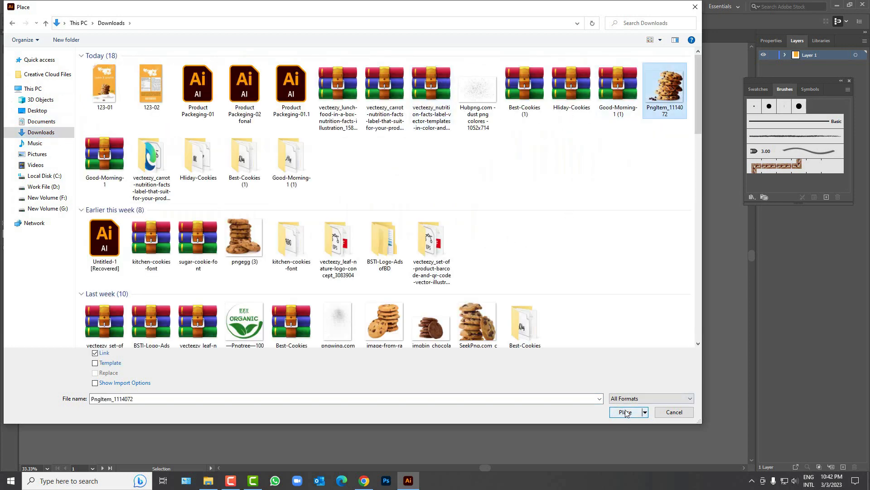
{"action": "left_click_drag", "start_coordinate": [294, 310], "coordinate": [340, 331]}
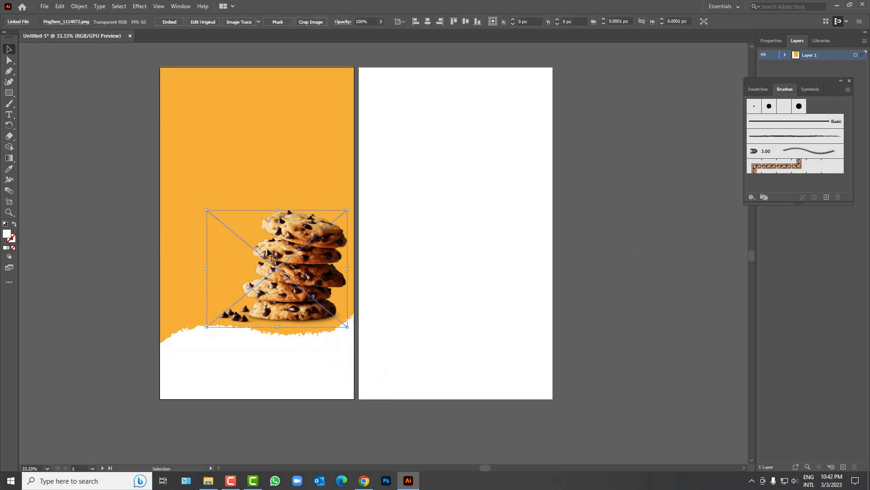
Step: Enlarge the cookie image and move it left and lower on the panel
{"action": "right_click", "coordinate": [291, 271]}
{"action": "mouse_move", "coordinate": [317, 332]}
{"action": "left_click", "coordinate": [424, 367]}
{"action": "left_click", "coordinate": [485, 302]}
{"action": "left_click", "coordinate": [436, 306]}
{"action": "left_click_drag", "start_coordinate": [299, 303], "coordinate": [297, 302]}
{"action": "left_click_drag", "start_coordinate": [332, 214], "coordinate": [337, 209]}
{"action": "left_click_drag", "start_coordinate": [285, 296], "coordinate": [277, 296]}
{"action": "left_click_drag", "start_coordinate": [330, 339], "coordinate": [331, 333]}
{"action": "key", "text": "ctrl+z"}
{"action": "left_click_drag", "start_coordinate": [275, 305], "coordinate": [279, 318]}
Step: Shrink the cookie image slightly and shift it left to rest above the torn edge
{"action": "left_click", "coordinate": [80, 320]}
{"action": "scroll", "coordinate": [209, 339], "scroll_direction": "up", "scroll_amount": 3}
{"action": "scroll", "coordinate": [201, 341], "scroll_direction": "down", "scroll_amount": 3}
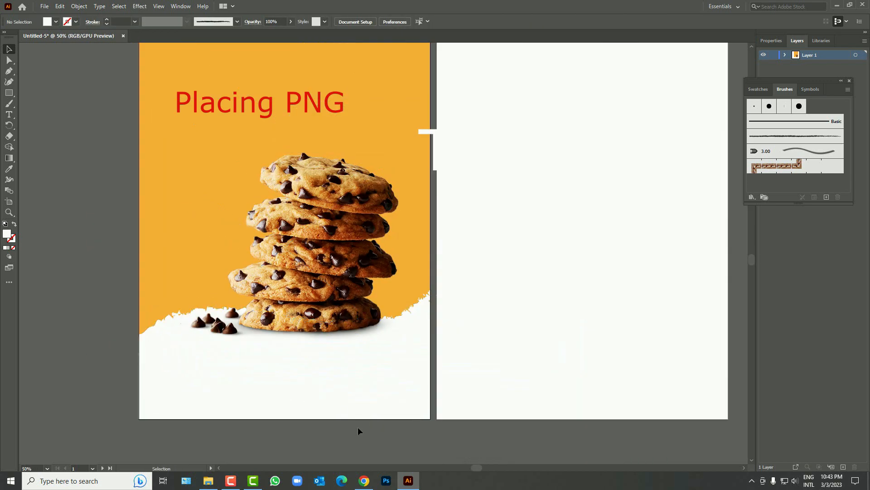
{"action": "left_click", "coordinate": [305, 361]}
{"action": "left_click_drag", "start_coordinate": [366, 240], "coordinate": [361, 244]}
{"action": "left_click_drag", "start_coordinate": [295, 294], "coordinate": [292, 294]}
{"action": "left_click", "coordinate": [136, 304]}
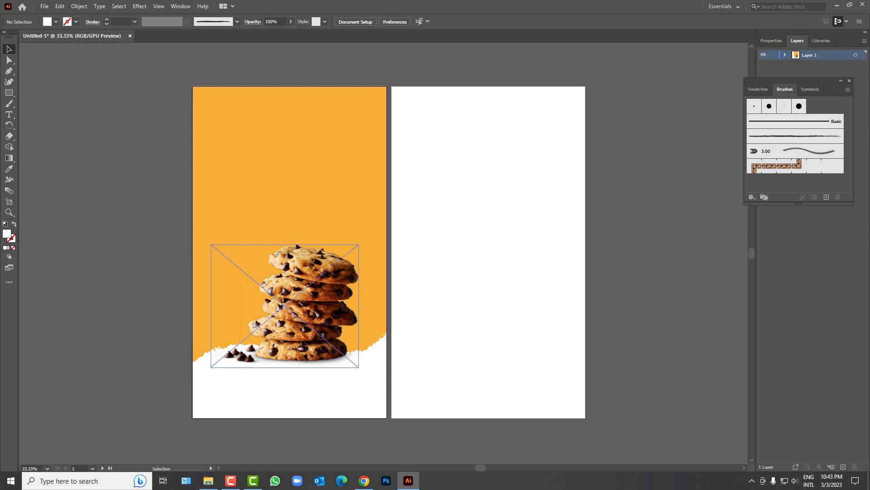
{"action": "left_click", "coordinate": [306, 342]}
Step: Place the dust splatter image over the cookies
{"action": "left_click", "coordinate": [157, 148]}
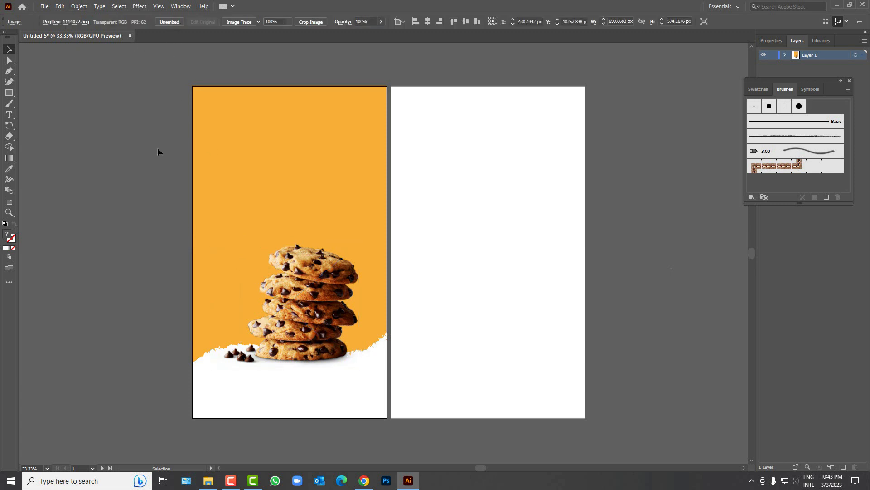
{"action": "left_click", "coordinate": [44, 6]}
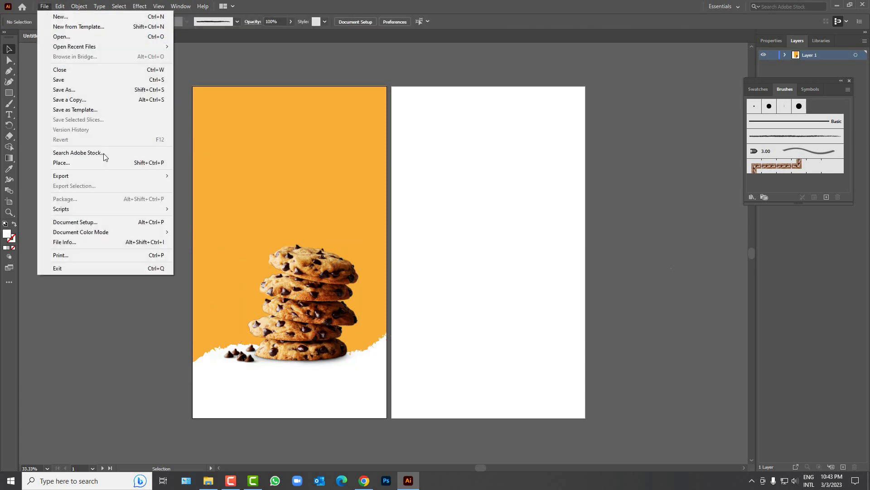
{"action": "left_click", "coordinate": [95, 163]}
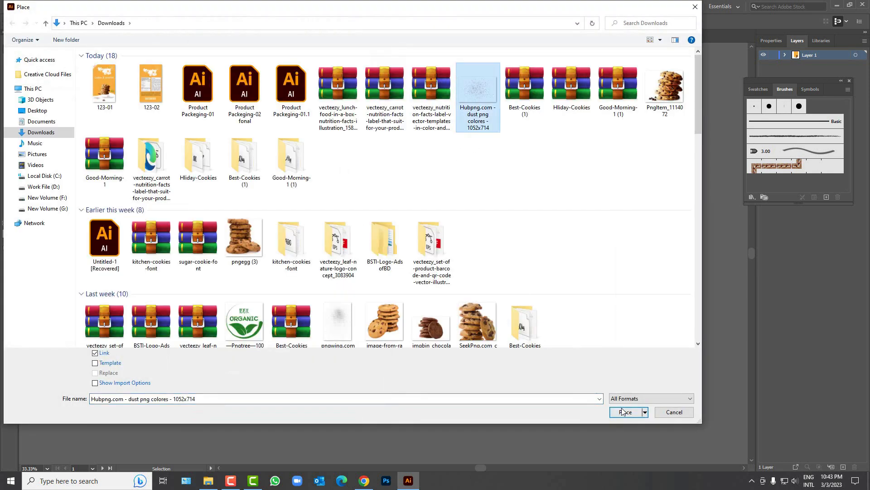
{"action": "double_click", "coordinate": [477, 322]}
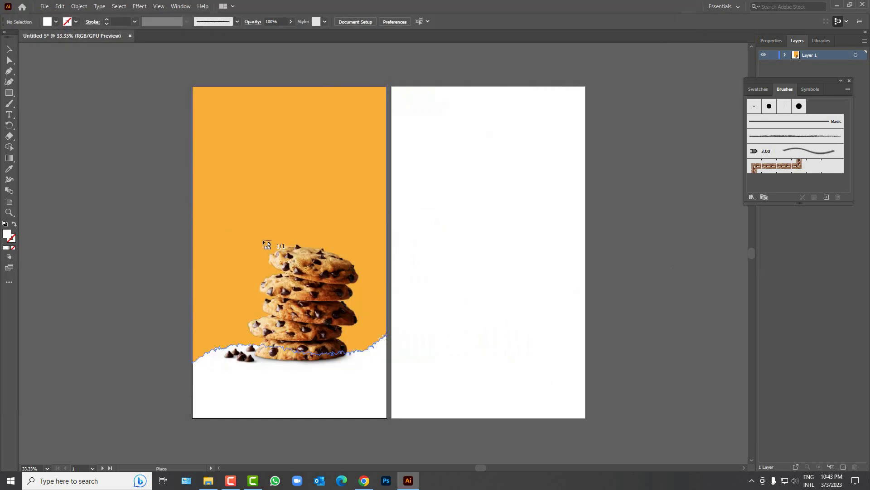
{"action": "left_click_drag", "start_coordinate": [254, 236], "coordinate": [436, 385]}
Step: Rotate the dust image counter-clockwise and group it with the second dust image
{"action": "left_click_drag", "start_coordinate": [381, 303], "coordinate": [348, 308]}
{"action": "left_click_drag", "start_coordinate": [405, 365], "coordinate": [424, 311]}
{"action": "left_click_drag", "start_coordinate": [257, 251], "coordinate": [249, 204]}
{"action": "left_click", "coordinate": [268, 383], "text": "shift"}
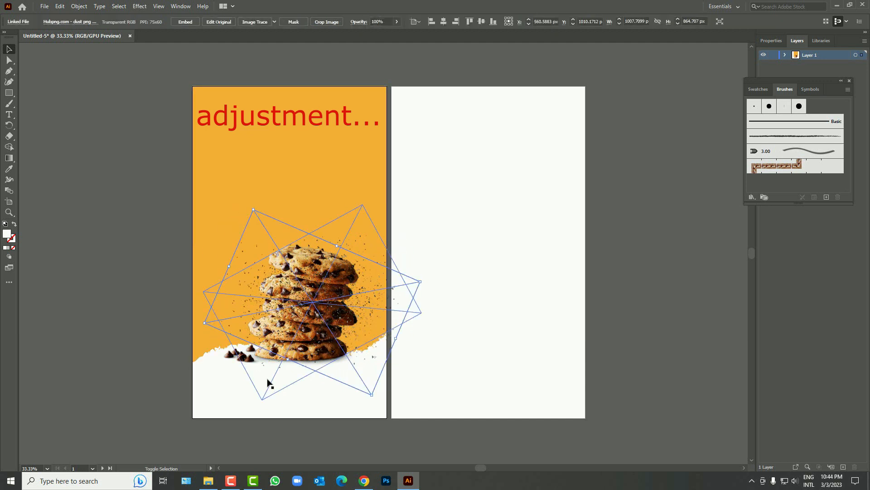
{"action": "key", "text": "ctrl+g"}
Step: Send the dust group behind the cookies and set its opacity to 60%
{"action": "right_click", "coordinate": [311, 277]}
{"action": "mouse_move", "coordinate": [347, 392]}
{"action": "left_click", "coordinate": [447, 411]}
{"action": "left_click", "coordinate": [438, 344]}
{"action": "left_click_drag", "start_coordinate": [377, 291], "coordinate": [367, 293]}
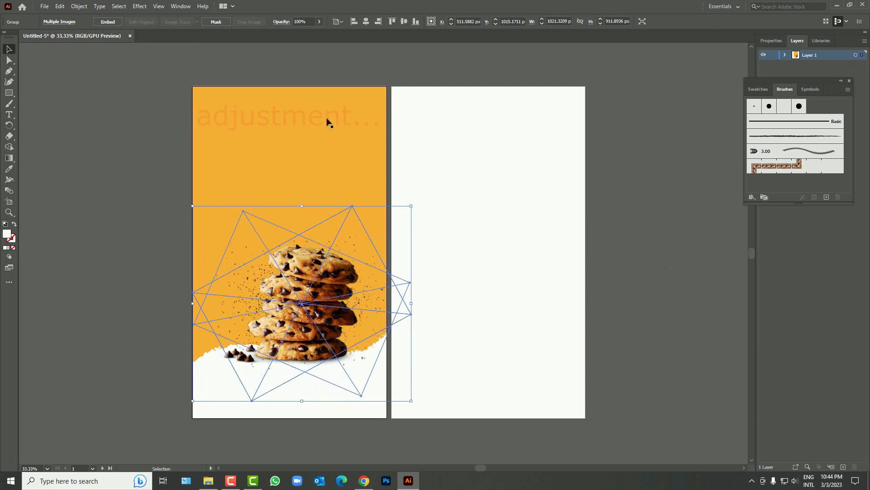
{"action": "left_click", "coordinate": [309, 22]}
{"action": "key", "text": "Return"}
{"action": "left_click", "coordinate": [56, 214]}
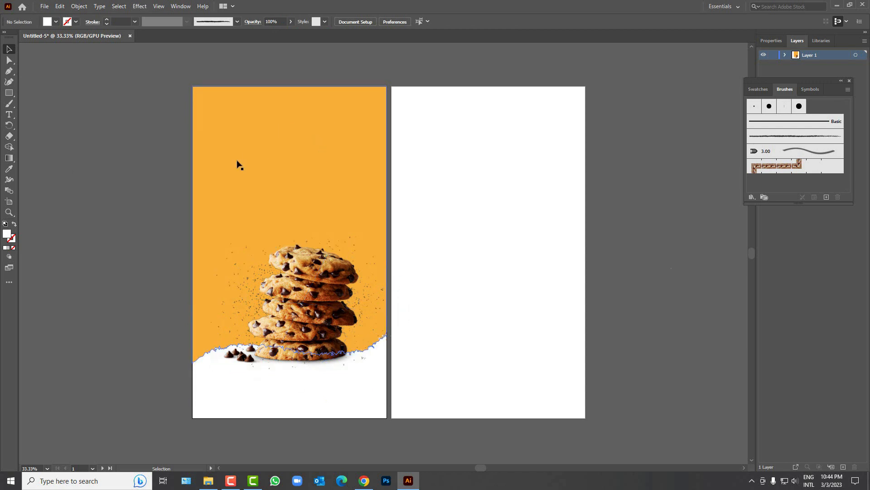
Step: Type 'Morning' at 72 pt on the front panel
{"action": "left_click", "coordinate": [9, 116]}
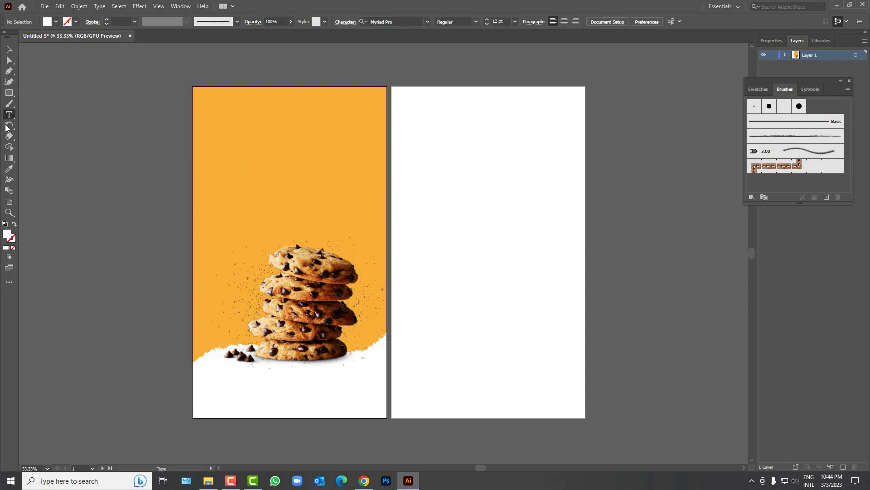
{"action": "left_click", "coordinate": [257, 143]}
{"action": "left_click", "coordinate": [448, 21]}
{"action": "left_click", "coordinate": [461, 184]}
{"action": "left_click", "coordinate": [449, 22]}
{"action": "left_click", "coordinate": [460, 184]}
{"action": "type", "text": "Morning"}
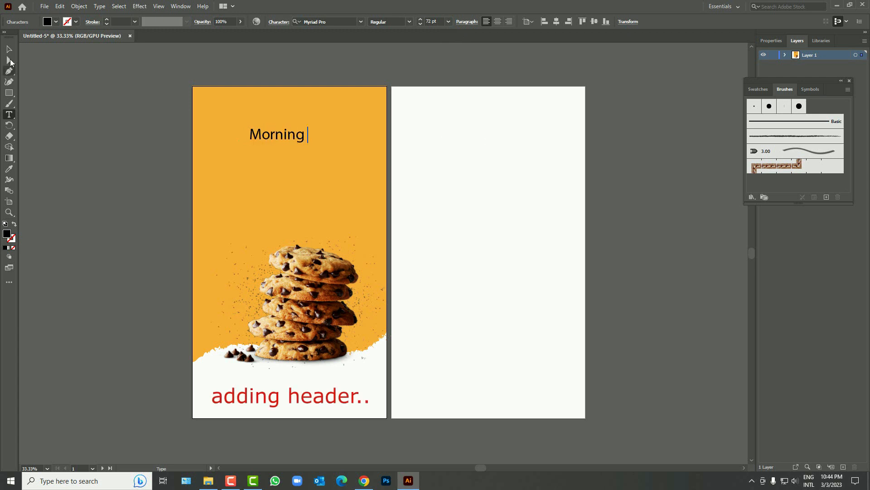
Step: Duplicate the text below and change the copy to 'Bite'
{"action": "left_click", "coordinate": [9, 49]}
{"action": "left_click_drag", "start_coordinate": [290, 135], "coordinate": [292, 151], "text": "alt"}
{"action": "double_click", "coordinate": [293, 152]}
{"action": "key", "text": "ctrl+a"}
{"action": "type", "text": "Bite"}
{"action": "key", "text": "Escape"}
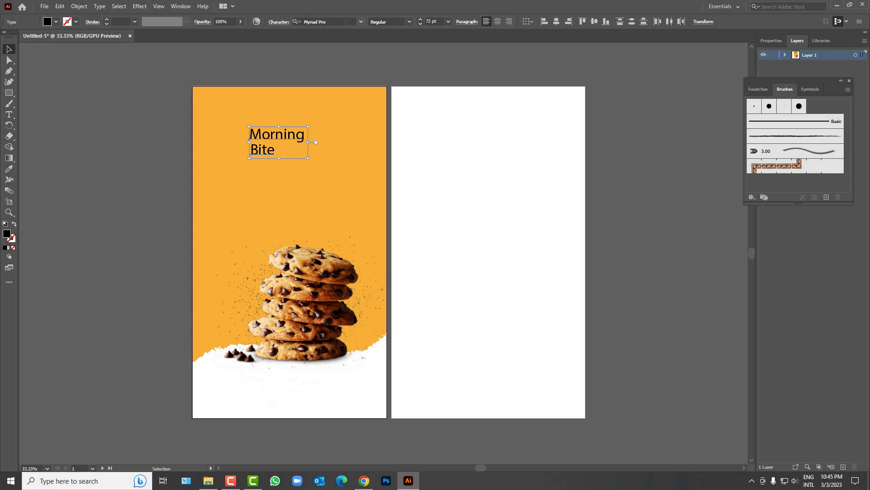
Step: Apply the Good Morning font to the heading
{"action": "left_click", "coordinate": [361, 22]}
{"action": "left_click", "coordinate": [336, 109]}
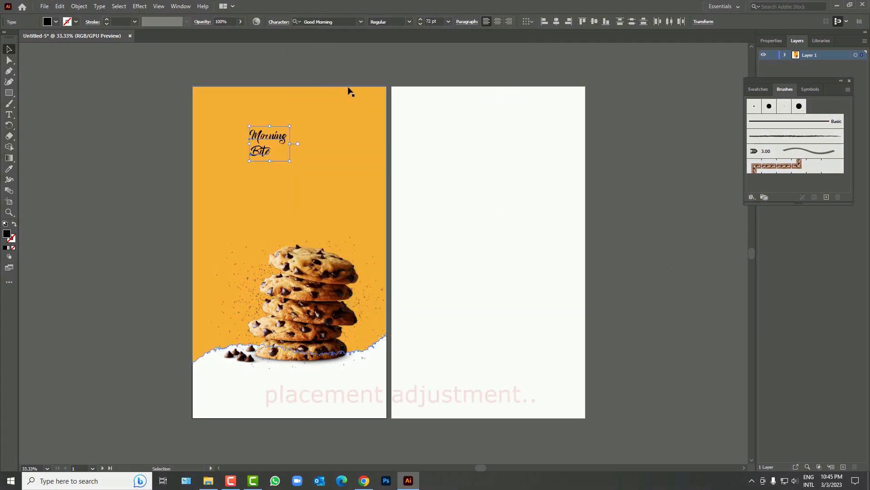
{"action": "left_click_drag", "start_coordinate": [291, 156], "coordinate": [354, 215]}
{"action": "key", "text": "ctrl+z"}
Step: Right-align 'Bite' with 'Morning', then shift 'Morning' about 17 px right
{"action": "left_click", "coordinate": [309, 186], "text": "shift"}
{"action": "left_click", "coordinate": [169, 118]}
{"action": "left_click", "coordinate": [262, 140]}
{"action": "left_click", "coordinate": [265, 185], "text": "shift"}
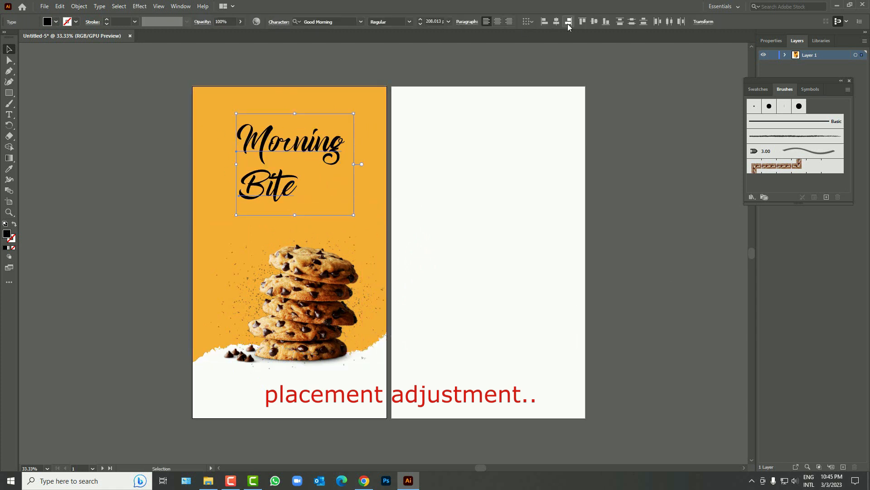
{"action": "left_click", "coordinate": [568, 22]}
{"action": "left_click", "coordinate": [435, 113]}
{"action": "left_click_drag", "start_coordinate": [338, 142], "coordinate": [346, 141]}
{"action": "left_click", "coordinate": [312, 185], "text": "shift"}
Step: Move the 'Morning Bite' heading up to the top of the orange panel
{"action": "left_click_drag", "start_coordinate": [243, 164], "coordinate": [230, 164]}
{"action": "left_click", "coordinate": [174, 174]}
{"action": "key", "text": "ctrl+z"}
{"action": "left_click_drag", "start_coordinate": [337, 145], "coordinate": [333, 128]}
{"action": "left_click", "coordinate": [410, 169]}
{"action": "scroll", "coordinate": [299, 279], "scroll_direction": "up", "scroll_amount": 1}
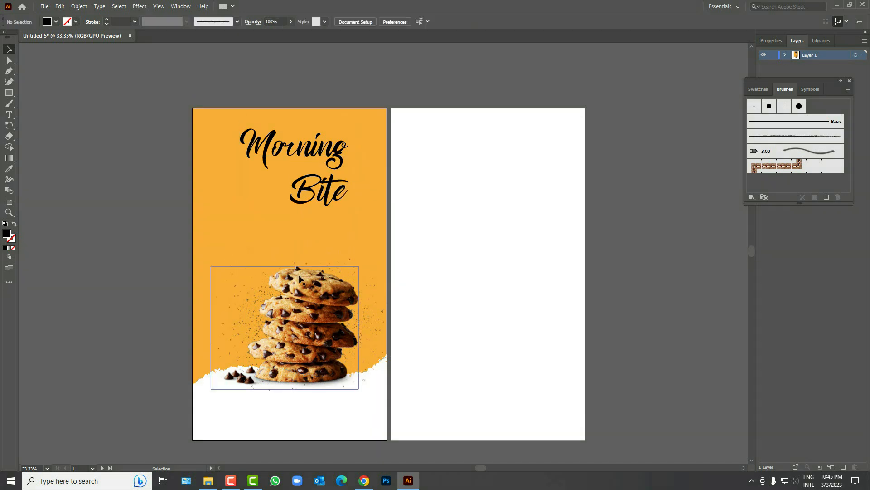
{"action": "scroll", "coordinate": [301, 219], "scroll_direction": "up", "scroll_amount": 1}
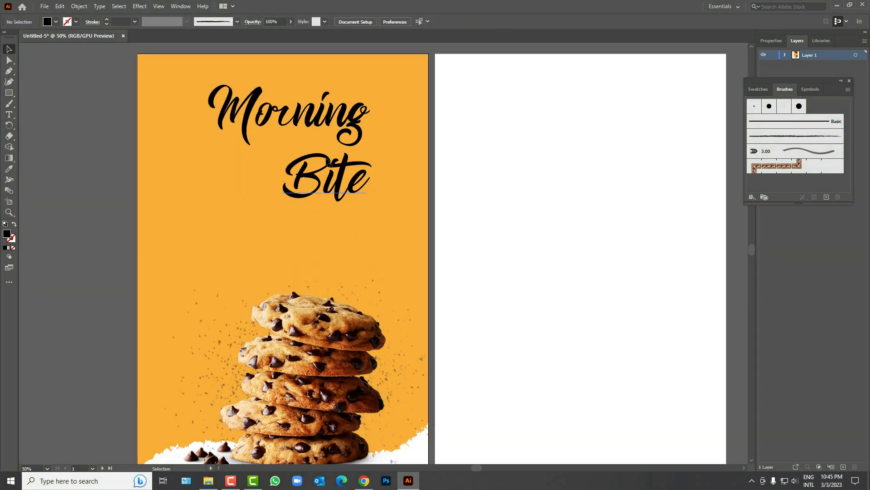
{"action": "left_click", "coordinate": [365, 93]}
{"action": "scroll", "coordinate": [312, 145], "scroll_direction": "up", "scroll_amount": 2}
{"action": "left_click", "coordinate": [320, 78]}
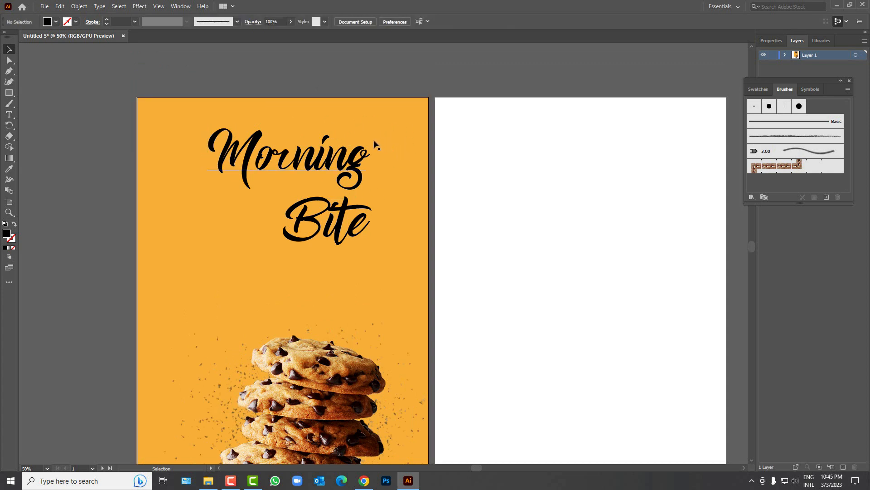
{"action": "scroll", "coordinate": [368, 155], "scroll_direction": "down", "scroll_amount": 2}
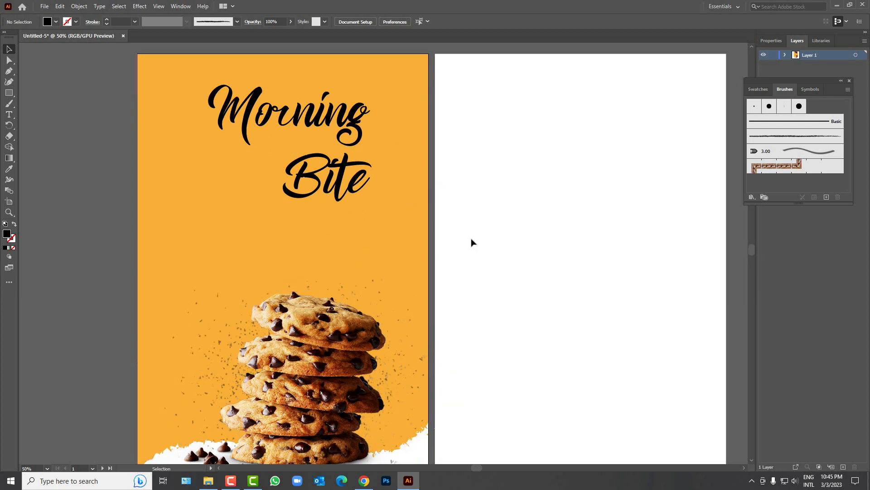
{"action": "scroll", "coordinate": [369, 188], "scroll_direction": "up", "scroll_amount": 1}
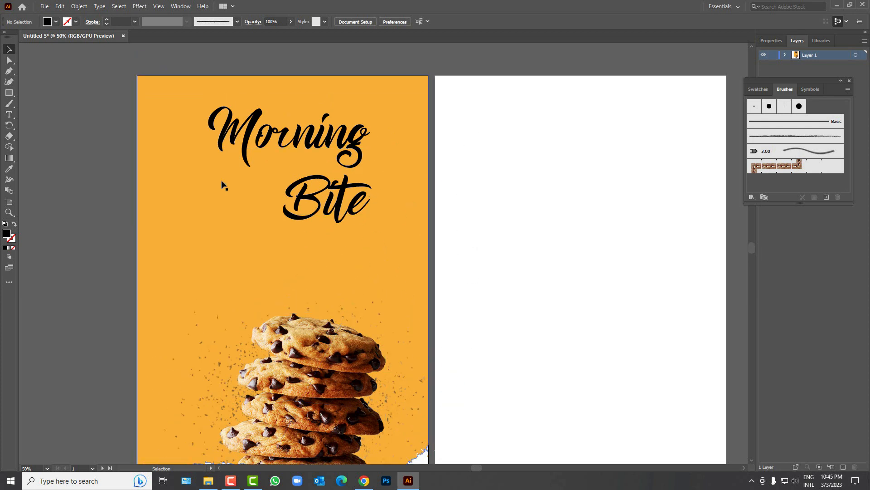
{"action": "left_click", "coordinate": [44, 7]}
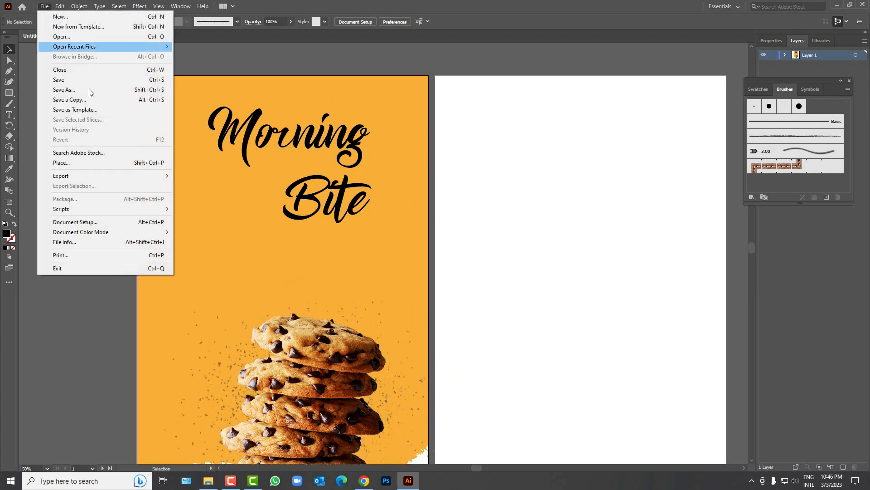
Step: Open product matri.ai from the Desktop and drag its white sun in beside 'Morning'
{"action": "left_click", "coordinate": [72, 37]}
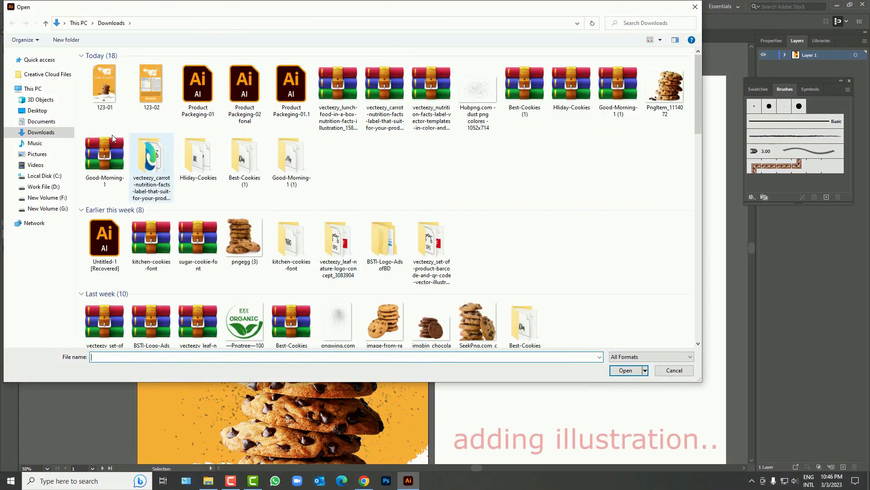
{"action": "left_click", "coordinate": [37, 110]}
{"action": "double_click", "coordinate": [515, 132]}
{"action": "left_click_drag", "start_coordinate": [389, 308], "coordinate": [423, 93]}
Step: Shift the Morning Bite heading left and down, and tilt the sun about 15° clockwise
{"action": "left_click_drag", "start_coordinate": [314, 197], "coordinate": [302, 204]}
{"action": "left_click", "coordinate": [388, 132]}
{"action": "left_click_drag", "start_coordinate": [427, 151], "coordinate": [406, 170]}
{"action": "left_click", "coordinate": [441, 185]}
{"action": "left_click", "coordinate": [385, 157]}
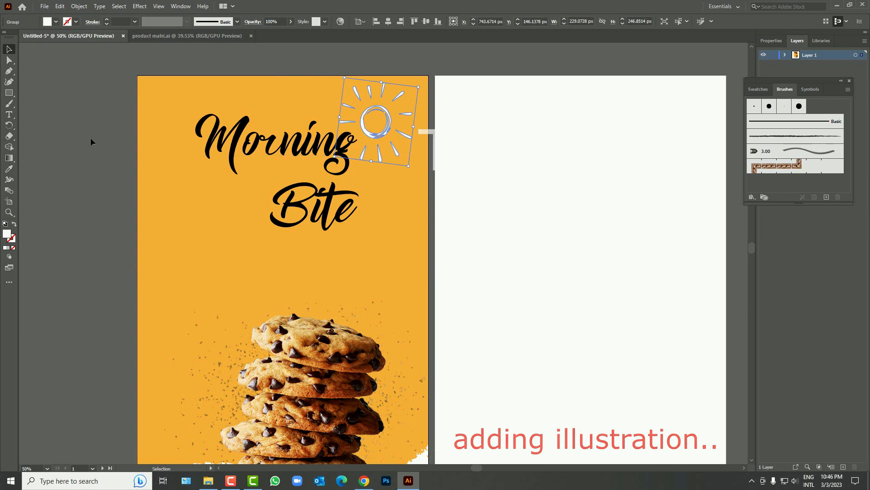
{"action": "left_click", "coordinate": [111, 143]}
{"action": "scroll", "coordinate": [280, 177], "scroll_direction": "up", "scroll_amount": 1}
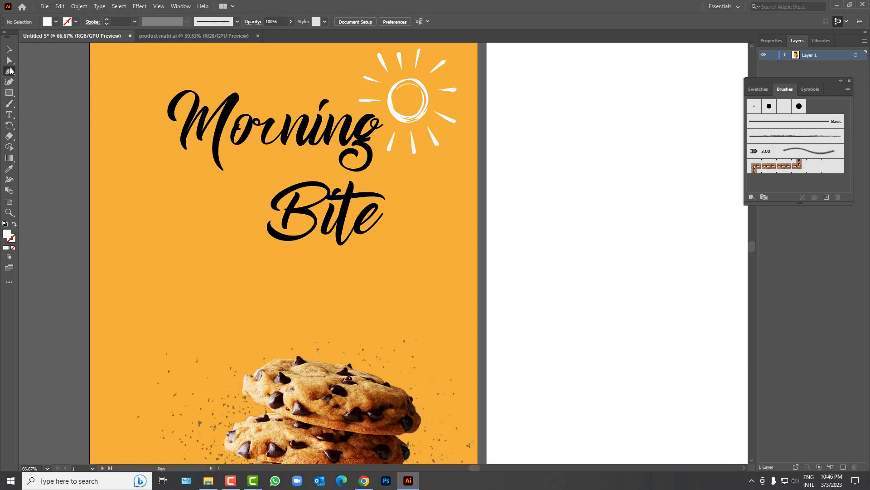
Step: Draw a curved swoosh path between Morning and Bite with the Pen tool
{"action": "left_click", "coordinate": [236, 181]}
{"action": "left_click_drag", "start_coordinate": [279, 168], "coordinate": [300, 172]}
{"action": "left_click", "coordinate": [317, 160]}
{"action": "left_click", "coordinate": [320, 155]}
{"action": "left_click", "coordinate": [9, 49]}
Step: Remove the swoosh's fill and give it a white stroke
{"action": "left_click", "coordinate": [56, 21]}
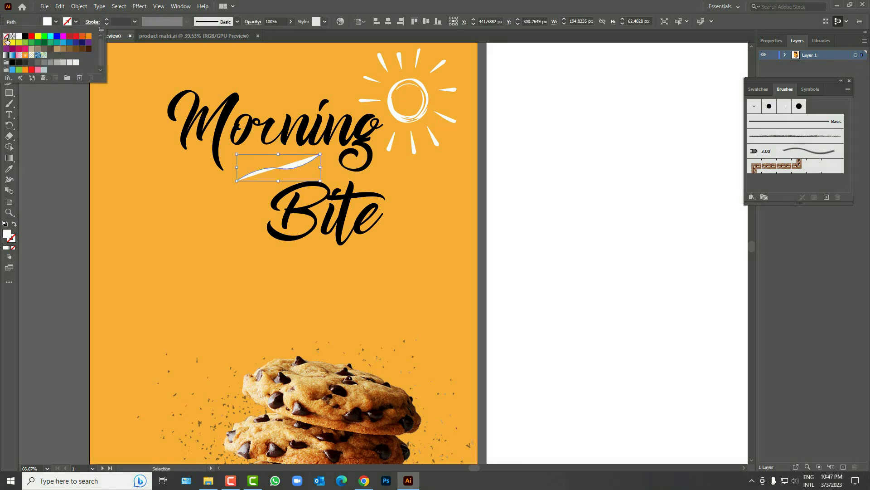
{"action": "left_click", "coordinate": [78, 22]}
{"action": "left_click", "coordinate": [77, 22]}
{"action": "left_click", "coordinate": [76, 21]}
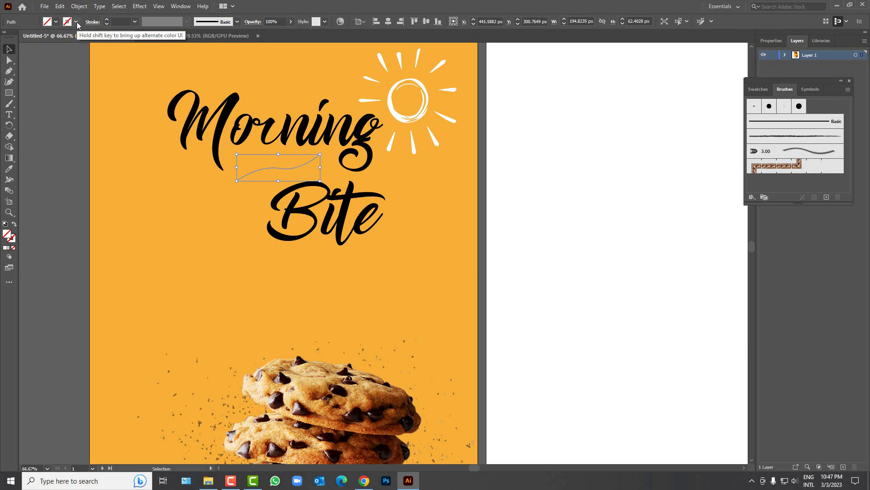
{"action": "left_click", "coordinate": [77, 21]}
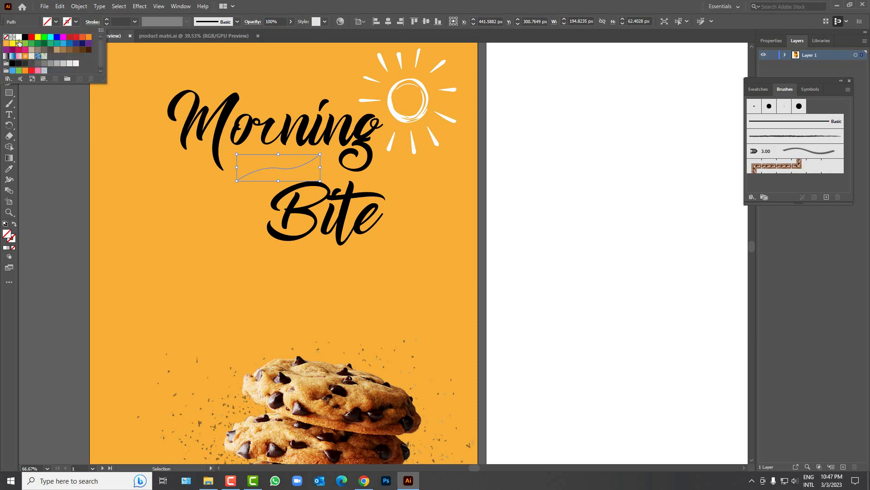
{"action": "left_click", "coordinate": [106, 22]}
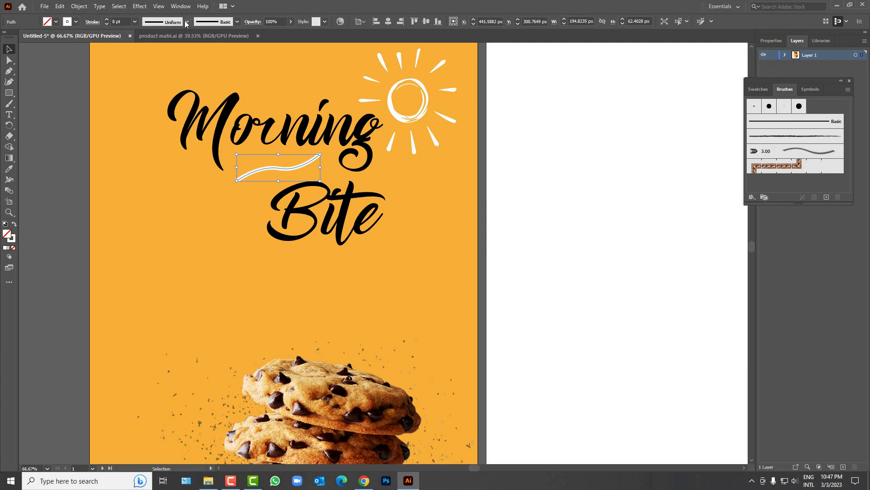
Step: Apply a tapered width profile to the white stroke
{"action": "left_click", "coordinate": [186, 23]}
{"action": "left_click", "coordinate": [163, 49]}
{"action": "left_click", "coordinate": [197, 166]}
{"action": "left_click", "coordinate": [276, 169]}
{"action": "scroll", "coordinate": [286, 174], "scroll_direction": "up", "scroll_amount": 3}
Step: Drag the curve's middle anchor handles with Direct Selection to bend it into a gentle wave
{"action": "left_click", "coordinate": [9, 60]}
{"action": "left_click", "coordinate": [267, 159]}
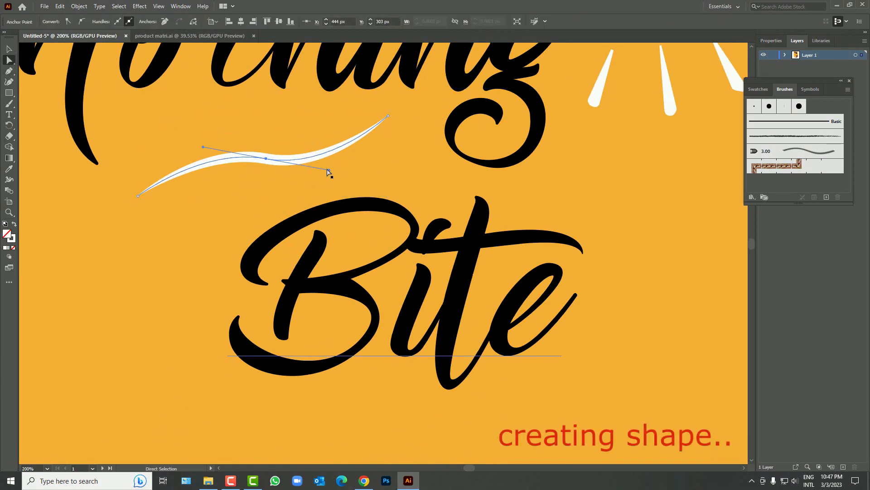
{"action": "left_click_drag", "start_coordinate": [329, 170], "coordinate": [339, 161]}
{"action": "left_click", "coordinate": [9, 49]}
{"action": "scroll", "coordinate": [168, 194], "scroll_direction": "down", "scroll_amount": 4}
Step: Move the swash slightly down and set its stroke weight to 10 pt
{"action": "left_click", "coordinate": [173, 203]}
{"action": "left_click_drag", "start_coordinate": [203, 183], "coordinate": [204, 186]}
{"action": "left_click_drag", "start_coordinate": [122, 21], "coordinate": [88, 24]}
{"action": "type", "text": "1"}
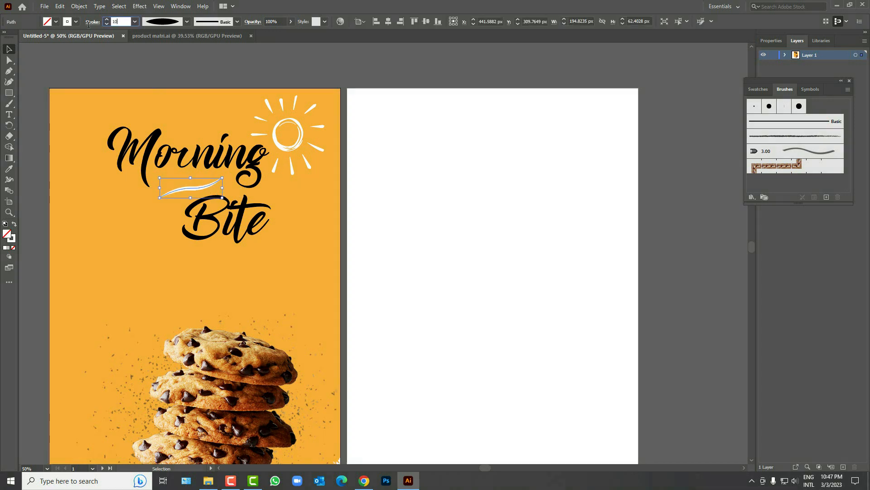
{"action": "type", "text": "0"}
{"action": "key", "text": "Return"}
{"action": "left_click", "coordinate": [136, 208]}
{"action": "scroll", "coordinate": [136, 208], "scroll_direction": "down", "scroll_amount": 5}
{"action": "scroll", "coordinate": [91, 177], "scroll_direction": "up", "scroll_amount": 6}
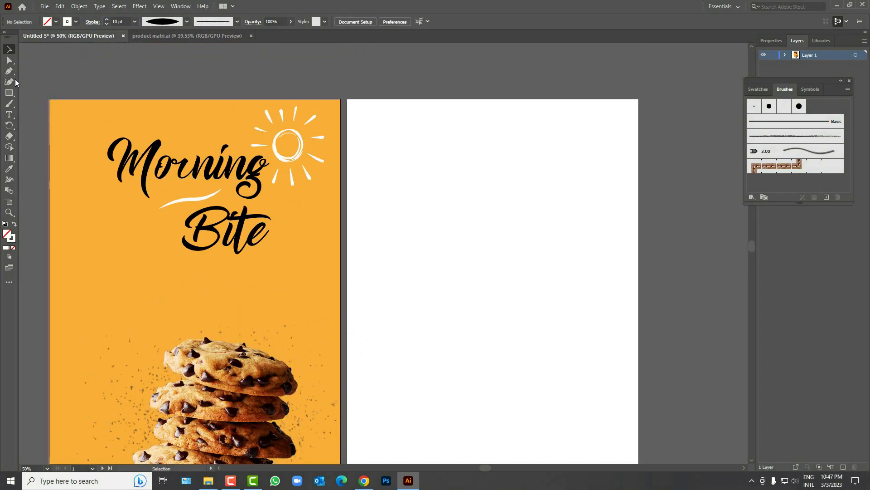
Step: Draw a triangle in the artboard's top-left corner and fill it white
{"action": "left_click", "coordinate": [49, 99]}
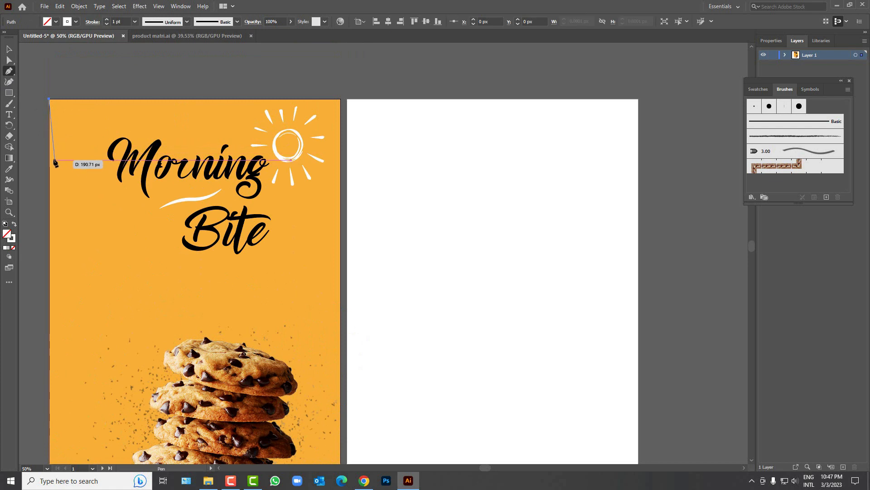
{"action": "left_click", "coordinate": [49, 152]}
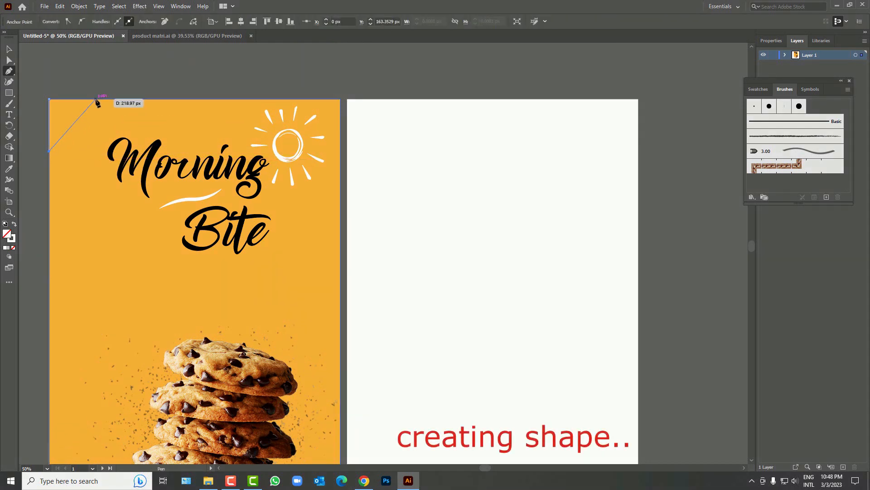
{"action": "left_click", "coordinate": [99, 99]}
{"action": "left_click", "coordinate": [50, 99]}
{"action": "left_click", "coordinate": [9, 51]}
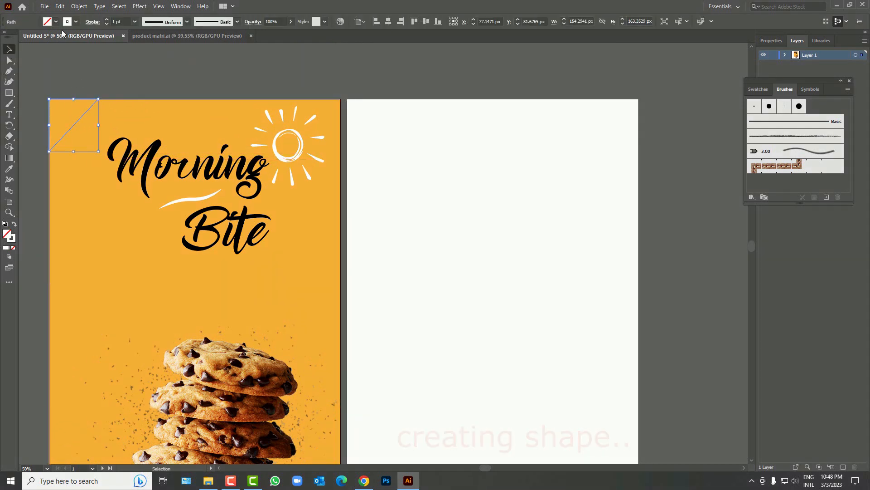
{"action": "left_click", "coordinate": [57, 22]}
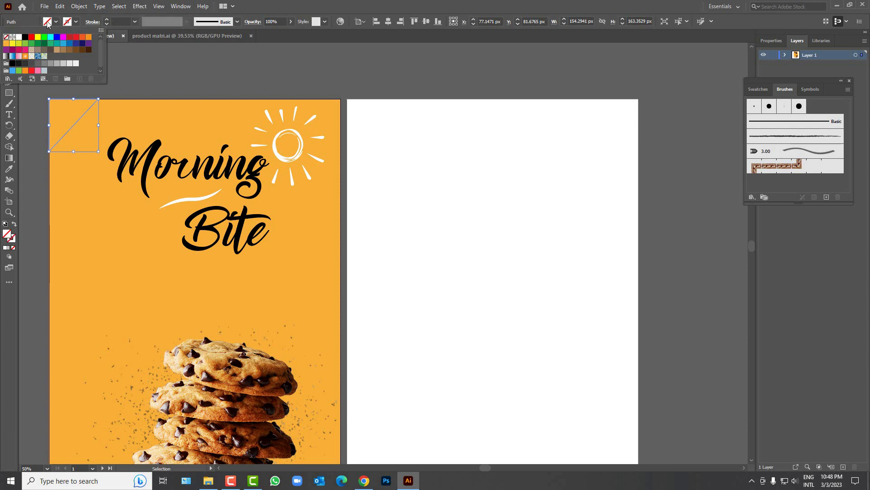
{"action": "left_click", "coordinate": [20, 38]}
{"action": "left_click", "coordinate": [111, 73]}
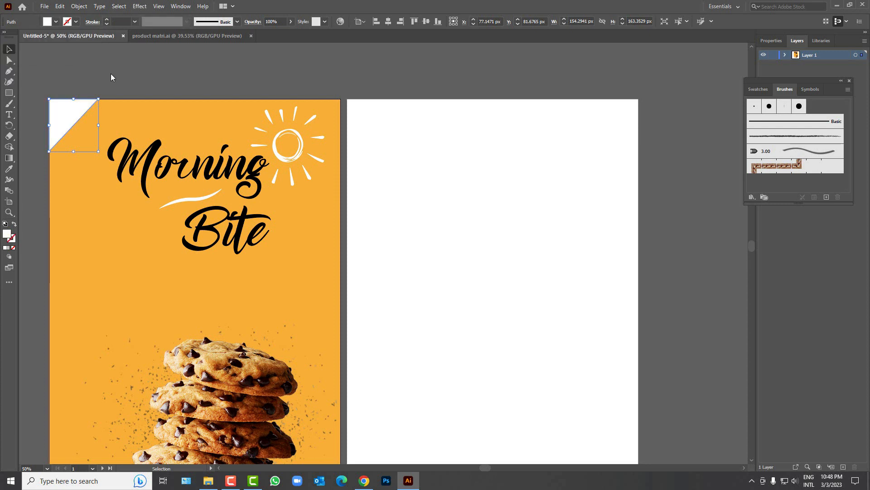
{"action": "left_click", "coordinate": [95, 75]}
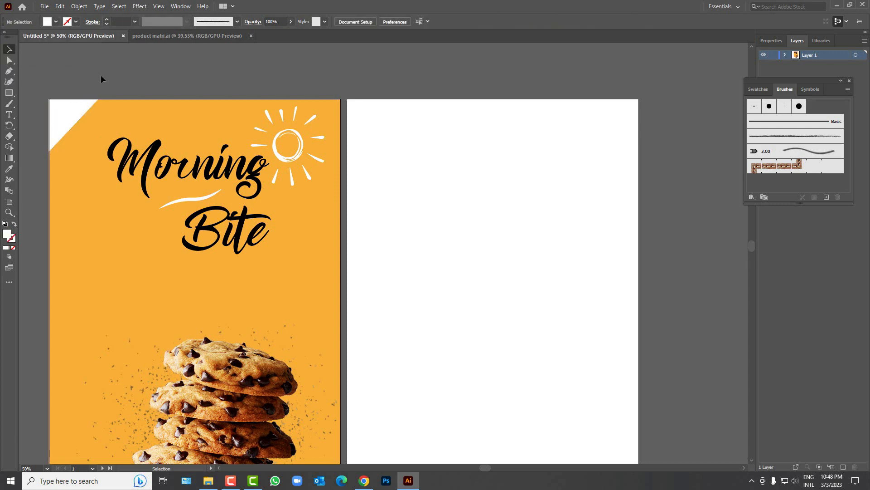
Step: Type 'New' inside the white corner triangle
{"action": "left_click", "coordinate": [9, 115]}
{"action": "scroll", "coordinate": [53, 123], "scroll_direction": "up", "scroll_amount": 5}
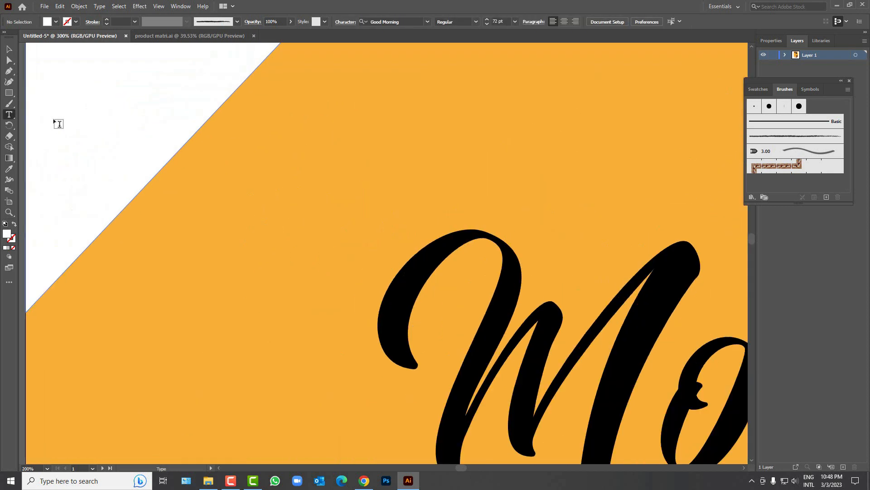
{"action": "left_click", "coordinate": [57, 108]}
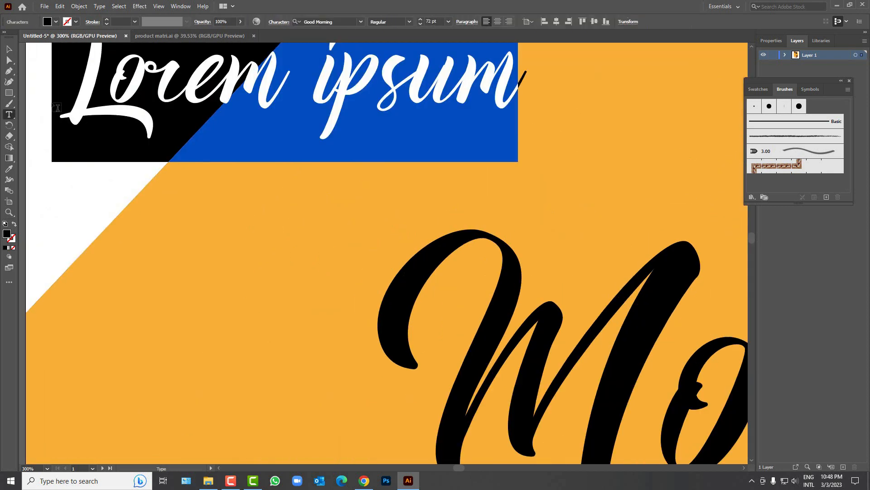
{"action": "type", "text": "New"}
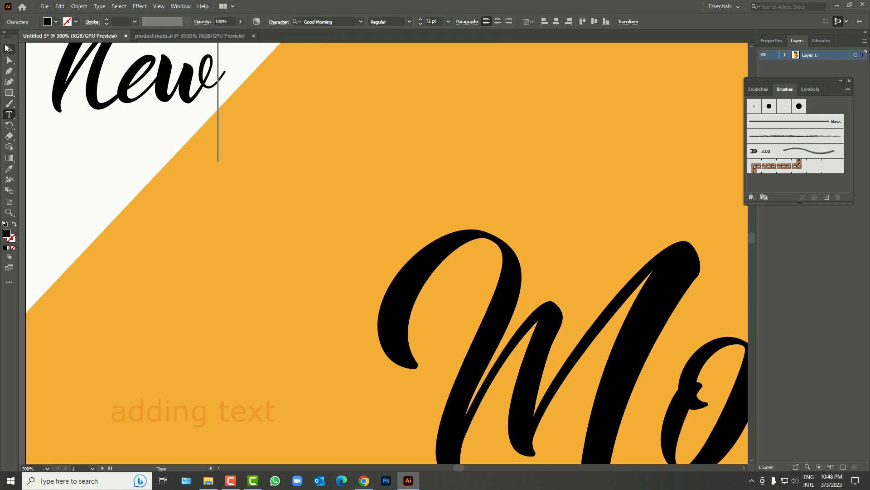
{"action": "key", "text": "Escape"}
Step: Set the text to Poppins Medium and extend it to 'New!'
{"action": "left_click", "coordinate": [361, 22]}
{"action": "left_click", "coordinate": [338, 90]}
{"action": "left_click_drag", "start_coordinate": [216, 67], "coordinate": [212, 102]}
{"action": "left_click", "coordinate": [410, 22]}
{"action": "left_click", "coordinate": [392, 113]}
{"action": "double_click", "coordinate": [261, 102]}
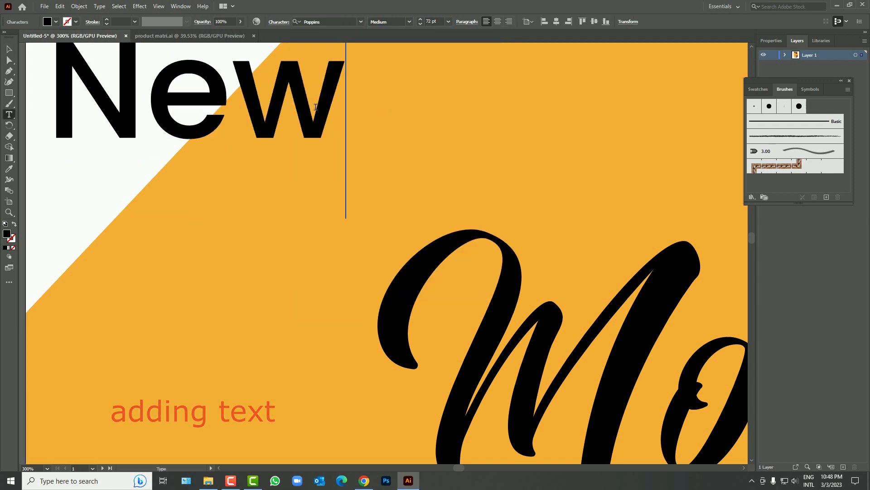
{"action": "type", "text": "!"}
{"action": "key", "text": "Escape"}
Step: Scale and rotate 'New!' diagonally to fit the white corner
{"action": "left_click_drag", "start_coordinate": [391, 220], "coordinate": [245, 134]}
{"action": "scroll", "coordinate": [233, 118], "scroll_direction": "down", "scroll_amount": 2}
{"action": "left_click_drag", "start_coordinate": [211, 108], "coordinate": [257, 90]}
{"action": "left_click_drag", "start_coordinate": [213, 96], "coordinate": [202, 112]}
Step: Colour the 'New!' text red
{"action": "left_click", "coordinate": [57, 22]}
{"action": "left_click", "coordinate": [32, 37]}
{"action": "left_click", "coordinate": [185, 167]}
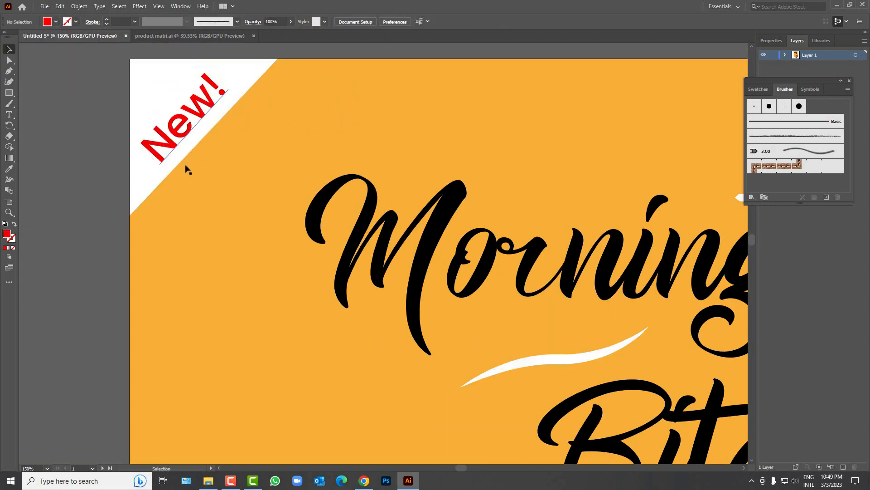
{"action": "scroll", "coordinate": [227, 191], "scroll_direction": "down", "scroll_amount": 4}
{"action": "scroll", "coordinate": [233, 200], "scroll_direction": "down", "scroll_amount": 1}
{"action": "scroll", "coordinate": [350, 310], "scroll_direction": "up", "scroll_amount": 1}
{"action": "scroll", "coordinate": [352, 309], "scroll_direction": "right", "scroll_amount": 2}
Step: Nudge the cookie stack image slightly to the left
{"action": "key", "text": "v"}
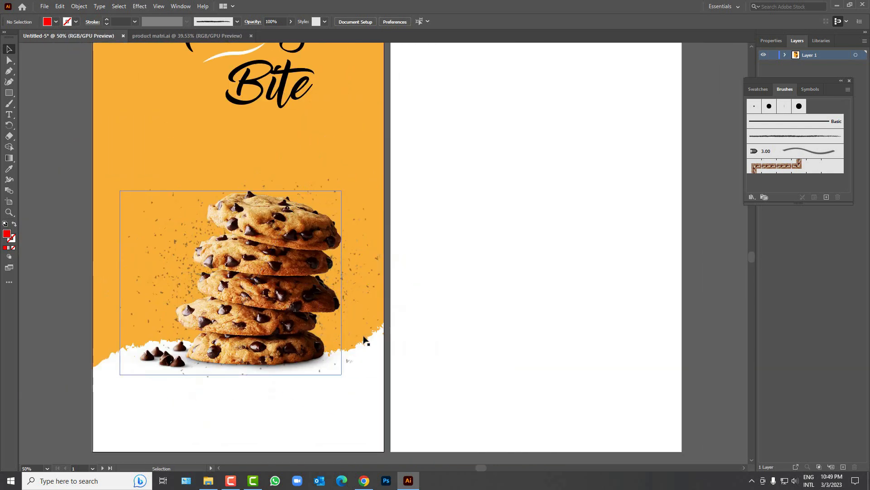
{"action": "left_click_drag", "start_coordinate": [271, 298], "coordinate": [261, 298]}
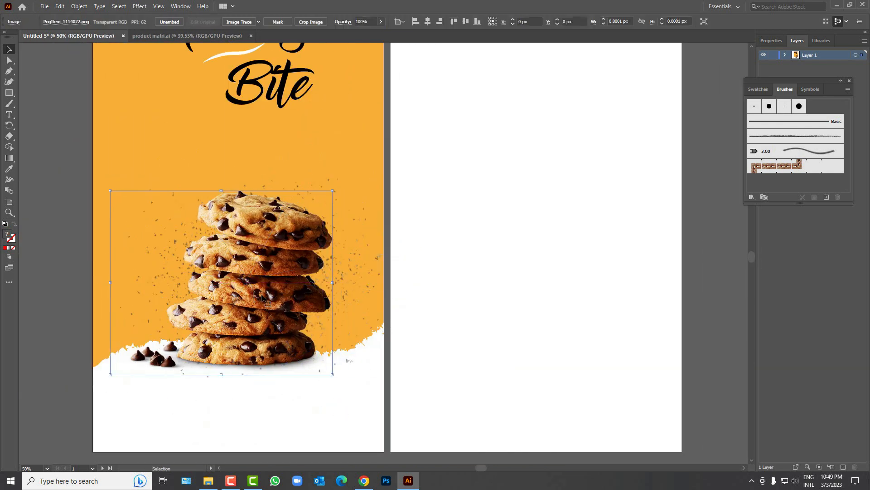
{"action": "left_click", "coordinate": [404, 305]}
{"action": "scroll", "coordinate": [369, 341], "scroll_direction": "up", "scroll_amount": 3, "text": "alt"}
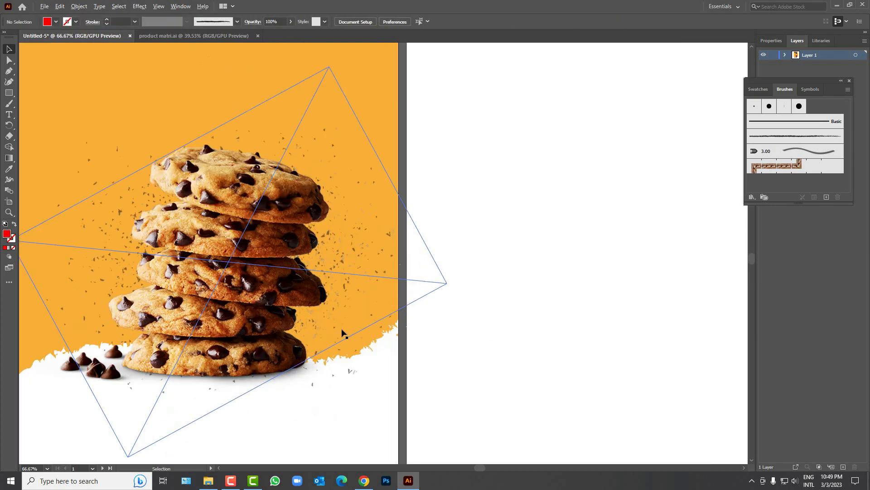
{"action": "scroll", "coordinate": [345, 312], "scroll_direction": "down", "scroll_amount": 1}
{"action": "scroll", "coordinate": [344, 309], "scroll_direction": "up", "scroll_amount": 3, "text": "alt"}
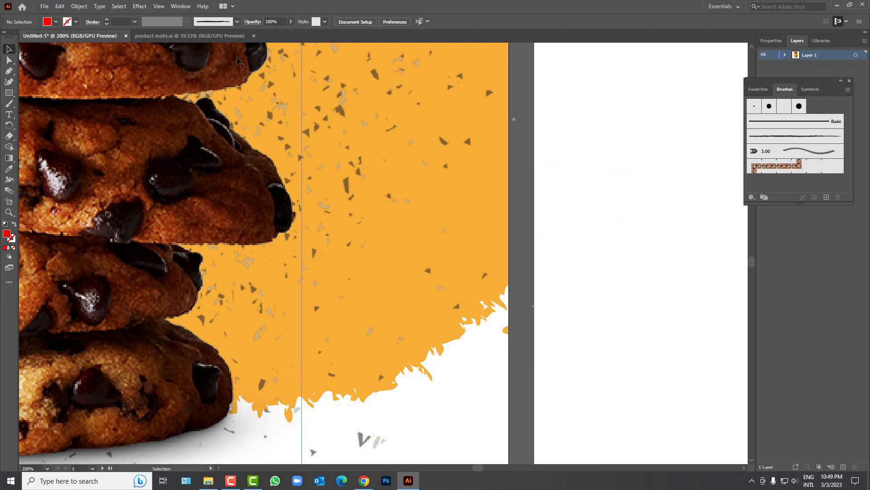
Step: Bring the 100% Organic logo from product matri.ai and shrink it to about 92 px beside the cookies
{"action": "left_click", "coordinate": [190, 37]}
{"action": "left_click_drag", "start_coordinate": [423, 340], "coordinate": [407, 303]}
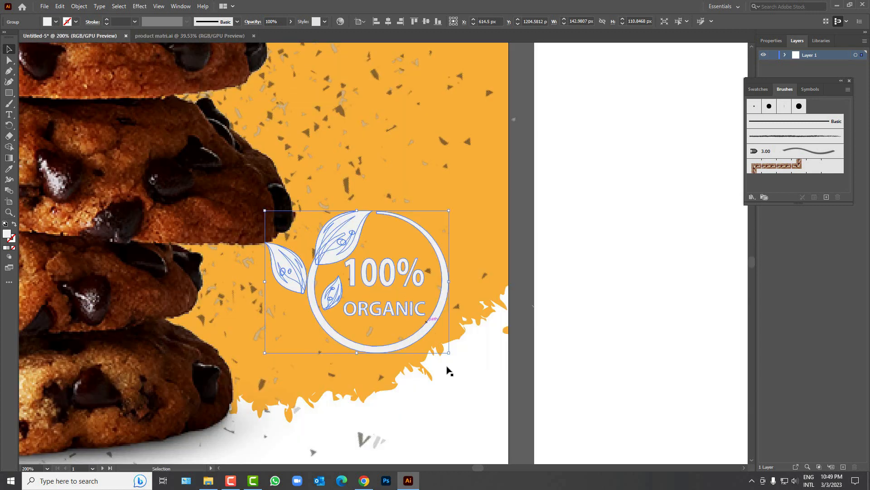
{"action": "left_click_drag", "start_coordinate": [448, 350], "coordinate": [437, 344]}
{"action": "left_click_drag", "start_coordinate": [386, 303], "coordinate": [405, 294]}
{"action": "left_click_drag", "start_coordinate": [454, 335], "coordinate": [437, 315]}
{"action": "scroll", "coordinate": [380, 309], "scroll_direction": "down", "scroll_amount": 4}
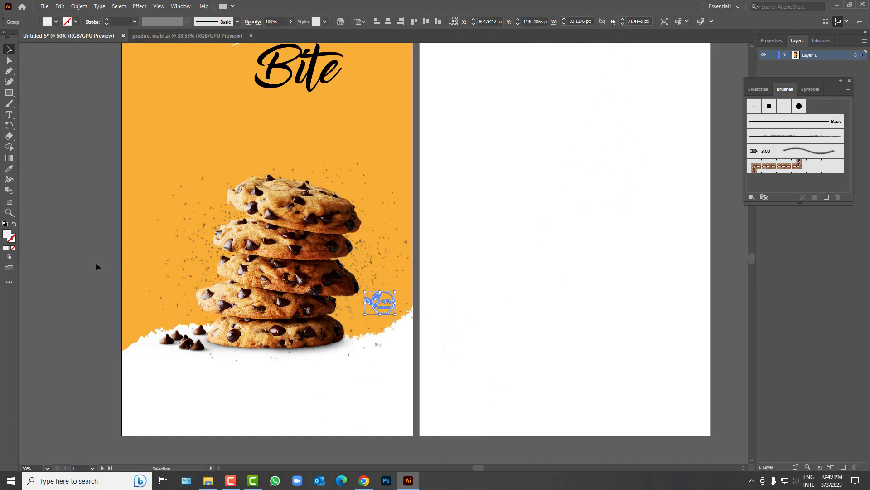
{"action": "left_click", "coordinate": [70, 284]}
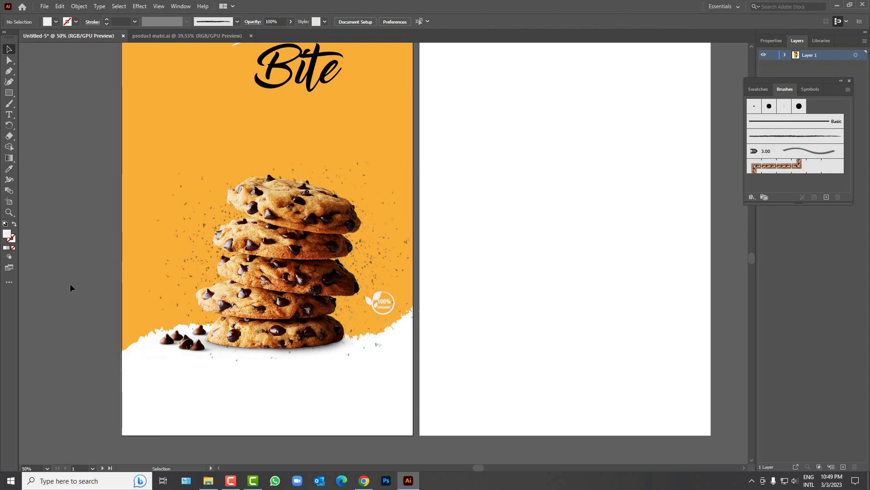
{"action": "scroll", "coordinate": [106, 266], "scroll_direction": "up", "scroll_amount": 5}
Step: Type the Cookies N Assorted subheading below Bite
{"action": "scroll", "coordinate": [256, 188], "scroll_direction": "up", "scroll_amount": 1}
{"action": "scroll", "coordinate": [161, 194], "scroll_direction": "up", "scroll_amount": 2}
{"action": "key", "text": "t"}
{"action": "left_click", "coordinate": [200, 220]}
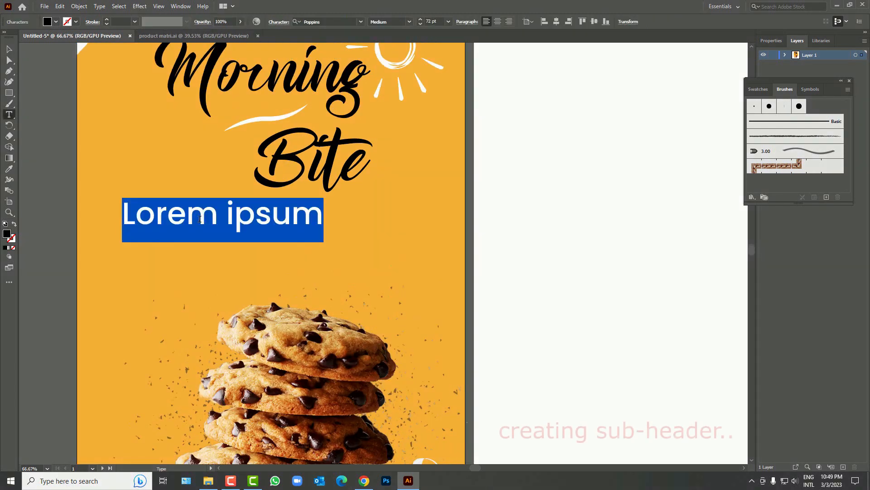
{"action": "type", "text": "Cookies N"}
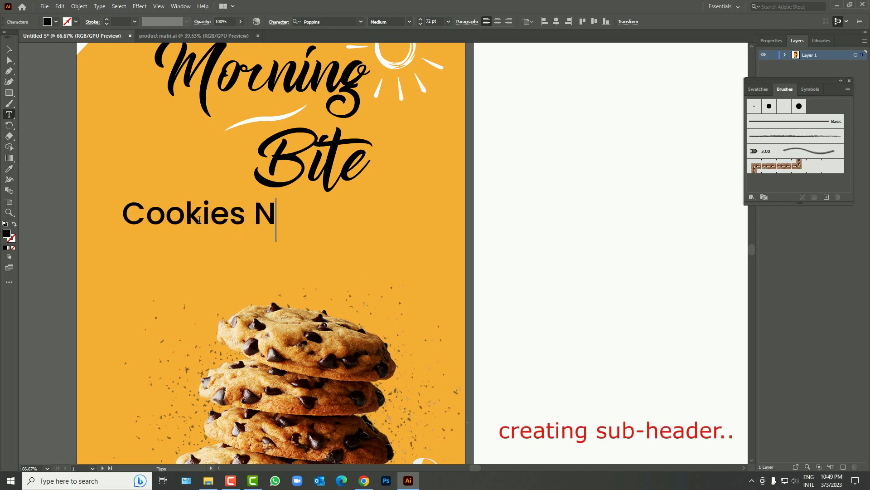
{"action": "left_click", "coordinate": [9, 49]}
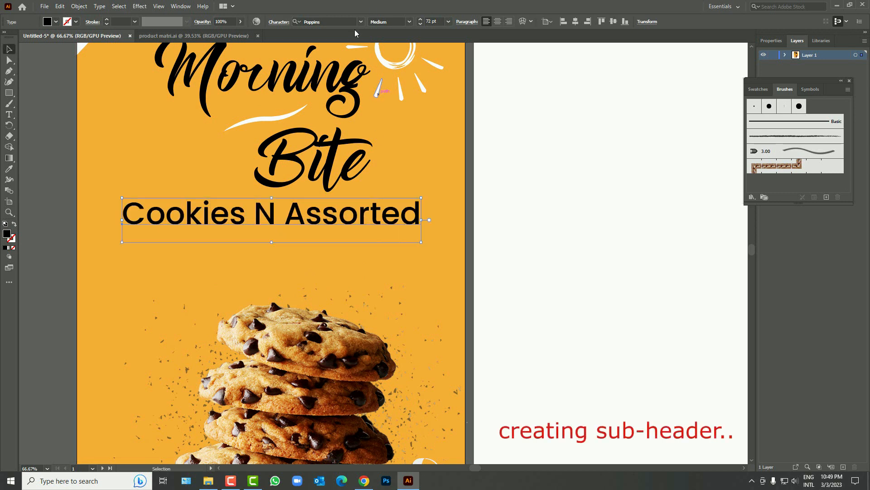
Step: Set the subheading to Best Cookies Demo, enlarge it below Bite, and fill it white
{"action": "left_click", "coordinate": [361, 22]}
{"action": "left_click", "coordinate": [357, 107]}
{"action": "left_click_drag", "start_coordinate": [256, 223], "coordinate": [307, 226]}
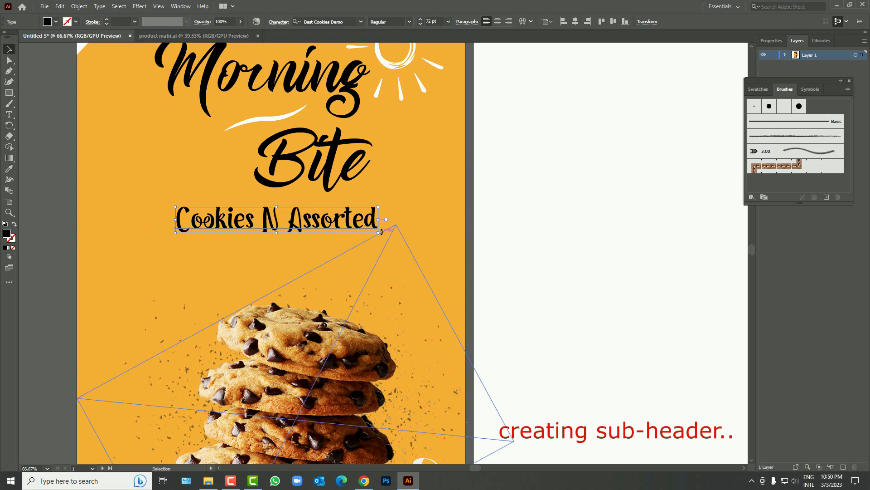
{"action": "left_click_drag", "start_coordinate": [379, 233], "coordinate": [424, 247]}
{"action": "left_click_drag", "start_coordinate": [325, 229], "coordinate": [326, 249]}
{"action": "left_click", "coordinate": [56, 22]}
{"action": "left_click", "coordinate": [18, 37]}
Step: Nudge the Bite title slightly upward
{"action": "left_click", "coordinate": [47, 187]}
{"action": "scroll", "coordinate": [139, 218], "scroll_direction": "down", "scroll_amount": 2}
{"action": "scroll", "coordinate": [210, 198], "scroll_direction": "up", "scroll_amount": 3}
{"action": "left_click_drag", "start_coordinate": [262, 198], "coordinate": [261, 187]}
{"action": "scroll", "coordinate": [151, 170], "scroll_direction": "down", "scroll_amount": 5}
{"action": "scroll", "coordinate": [152, 170], "scroll_direction": "up", "scroll_amount": 5}
{"action": "left_click", "coordinate": [69, 160]}
{"action": "scroll", "coordinate": [69, 160], "scroll_direction": "down", "scroll_amount": 3}
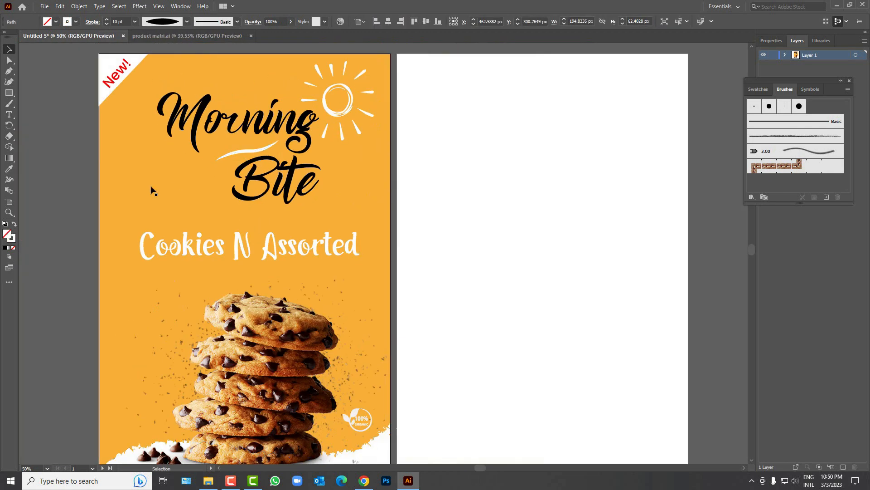
{"action": "scroll", "coordinate": [199, 369], "scroll_direction": "down", "scroll_amount": 1}
Step: Type 'Contact Info:' below the cookies and set it in Poppins Medium
{"action": "scroll", "coordinate": [220, 330], "scroll_direction": "up", "scroll_amount": 4}
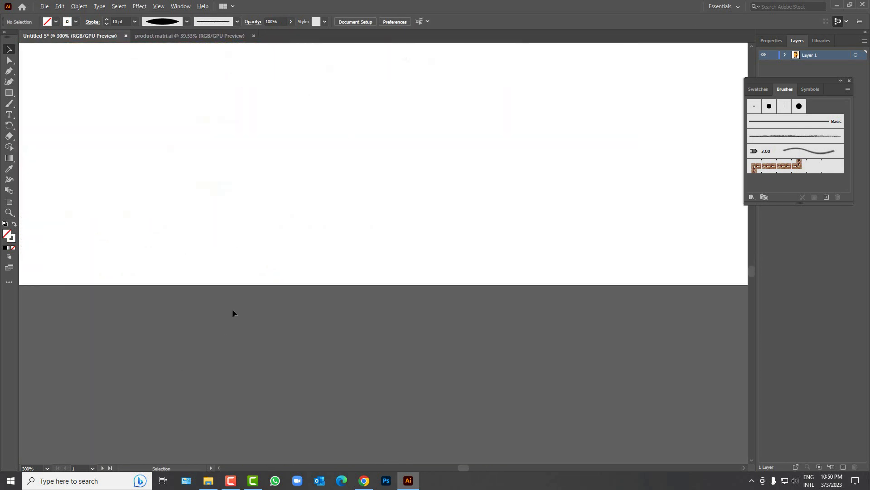
{"action": "scroll", "coordinate": [260, 311], "scroll_direction": "down", "scroll_amount": 3}
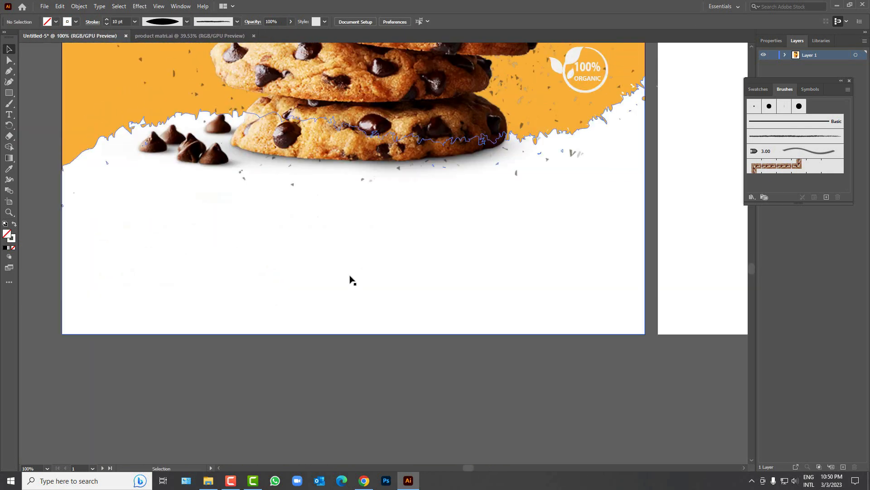
{"action": "left_click", "coordinate": [9, 114]}
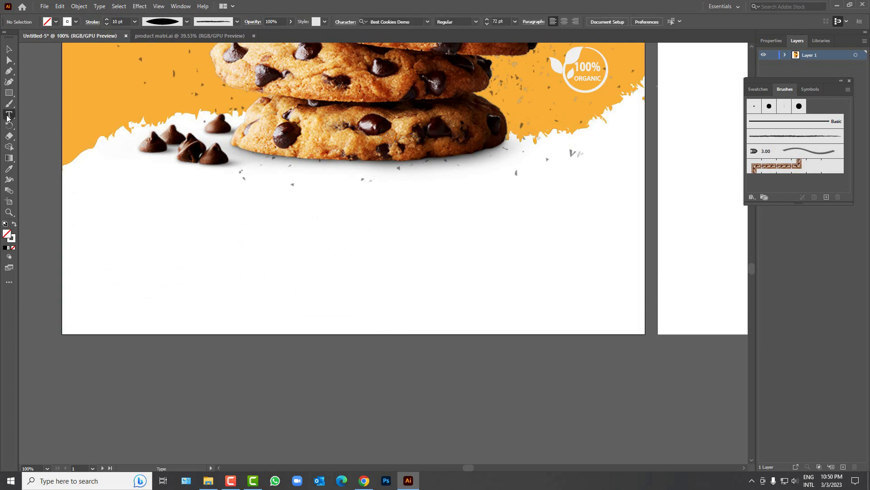
{"action": "left_click", "coordinate": [120, 241]}
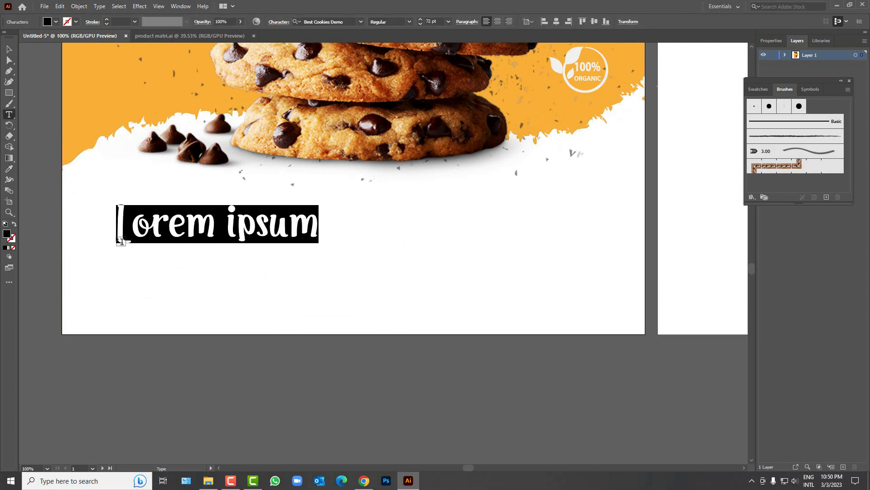
{"action": "type", "text": "Contact"}
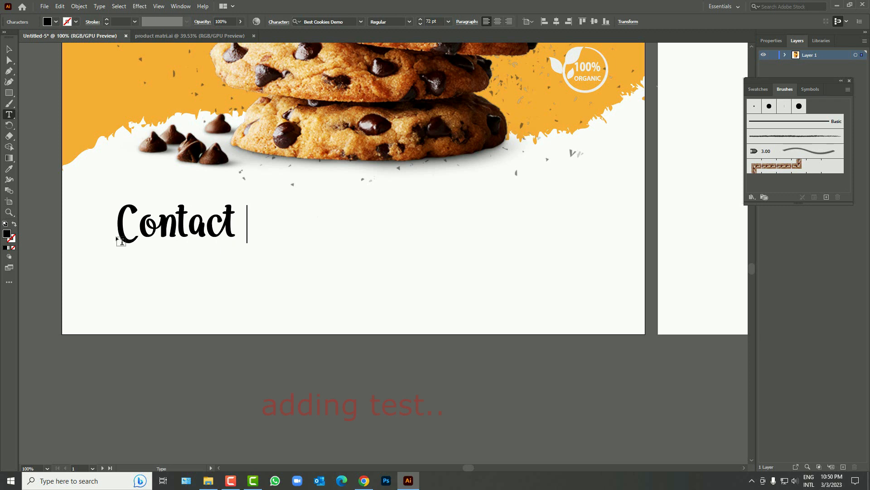
{"action": "type", "text": " Info:"}
{"action": "key", "text": "BackSpace"}
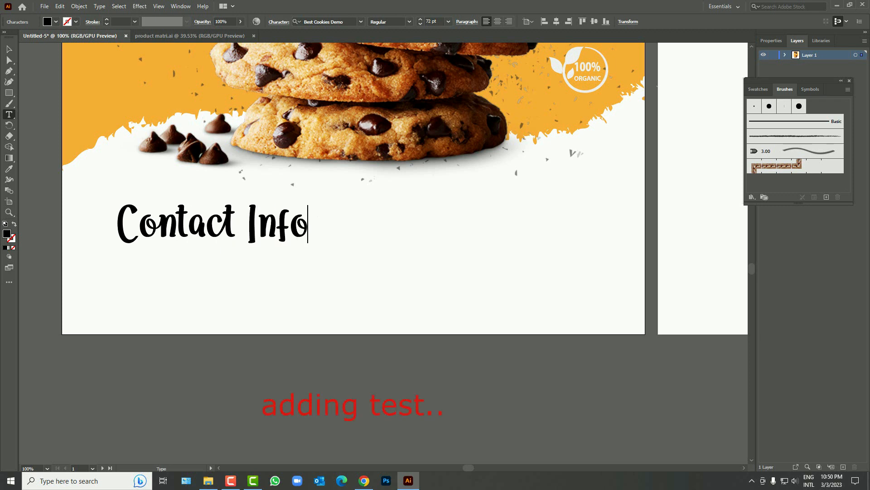
{"action": "key", "text": "Escape"}
{"action": "left_click", "coordinate": [361, 22]}
{"action": "left_click", "coordinate": [317, 78]}
{"action": "left_click", "coordinate": [409, 21]}
{"action": "left_click", "coordinate": [386, 112]}
{"action": "key", "text": "t"}
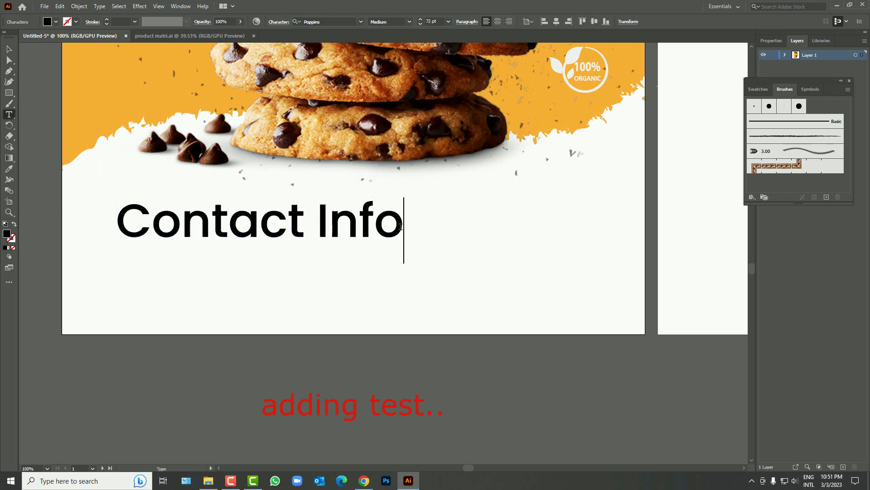
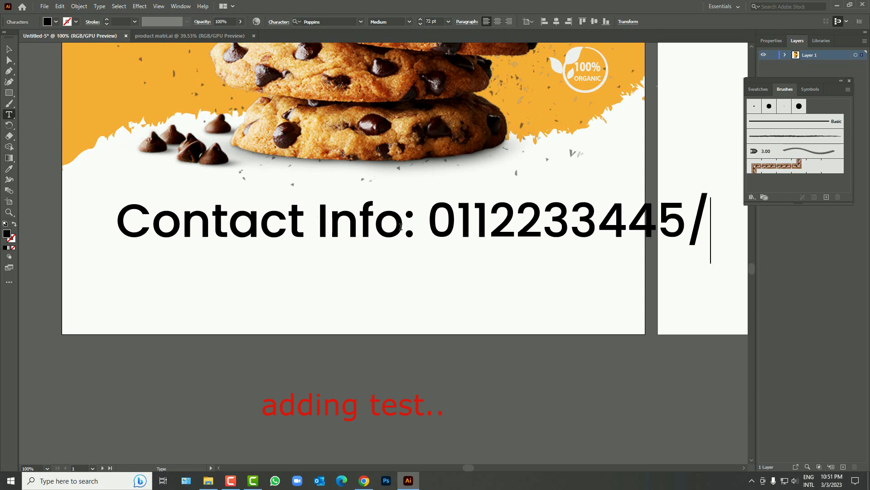
Step: Add the contact phone numbers on two lines, size the text 21 pt, and move it lower left
{"action": "key", "text": "Return"}
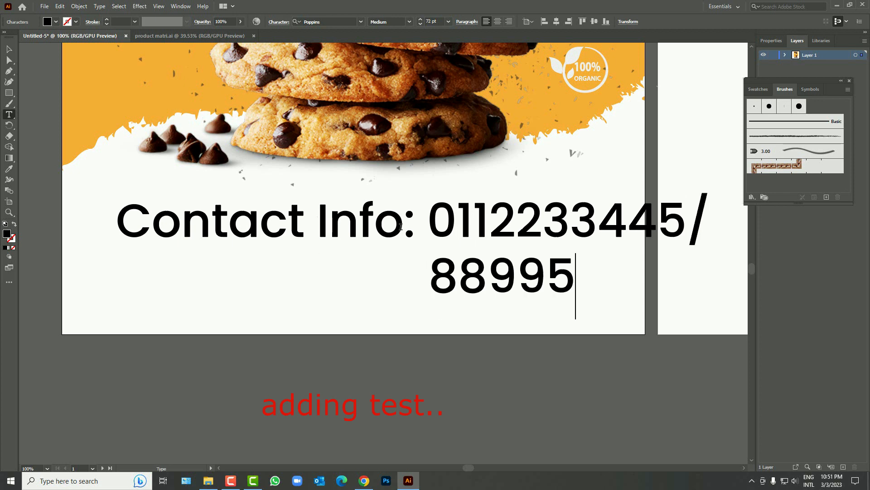
{"action": "left_click", "coordinate": [9, 49]}
{"action": "left_click", "coordinate": [449, 22]}
{"action": "left_click", "coordinate": [464, 131]}
{"action": "left_click_drag", "start_coordinate": [250, 235], "coordinate": [569, 199]}
Step: Turn the duplicated text into a centred 'Mgf by Akij Group' note, broken before 'industrial', on the right
{"action": "double_click", "coordinate": [550, 200]}
{"action": "key", "text": "ctrl+a"}
{"action": "type", "text": "M"}
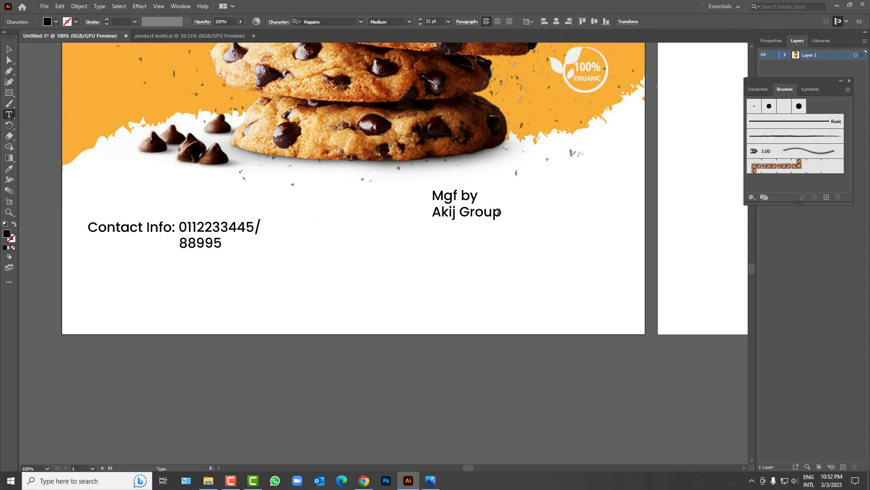
{"action": "type", "text": "Akij Group is one of the largest industrial conglomerates in Bangladesh"}
{"action": "left_click", "coordinate": [711, 230]}
{"action": "key", "text": "Return"}
{"action": "key", "text": "ctrl+z"}
{"action": "left_click", "coordinate": [641, 229]}
{"action": "key", "text": "Return"}
{"action": "key", "text": "Escape"}
{"action": "key", "text": "ctrl+shift+c"}
{"action": "left_click_drag", "start_coordinate": [455, 245], "coordinate": [510, 216]}
Step: Type an 'MRP' label below the contact info
{"action": "left_click", "coordinate": [435, 266]}
{"action": "key", "text": "t"}
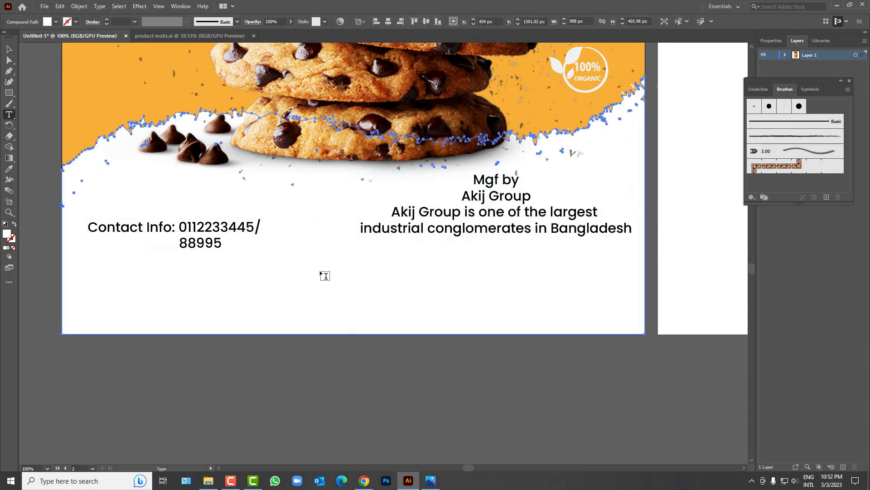
{"action": "left_click", "coordinate": [280, 271]}
{"action": "type", "text": "MRP"}
{"action": "key", "text": "Escape"}
Step: Place a copy of MRP just below it and change its text to the BDT.360 price
{"action": "left_click_drag", "start_coordinate": [325, 266], "coordinate": [326, 287], "text": "alt"}
{"action": "double_click", "coordinate": [326, 287]}
{"action": "key", "text": "ctrl+a"}
{"action": "type", "text": "B"}
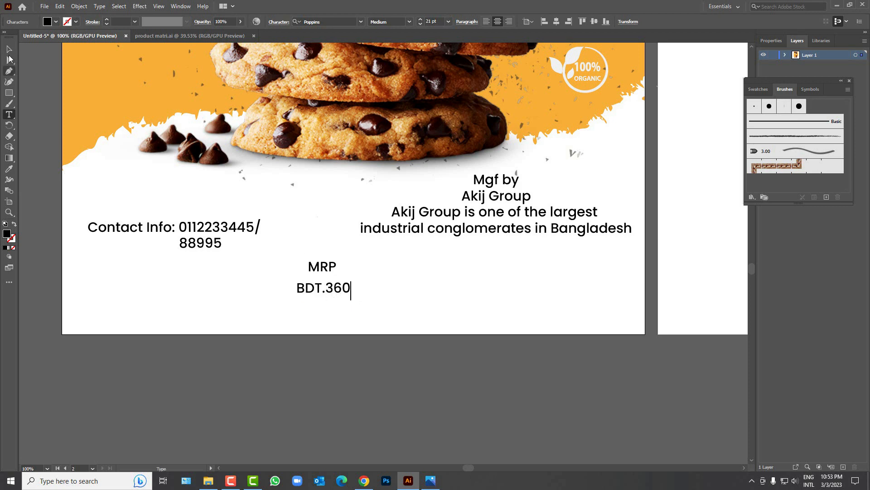
Step: Draw a black box behind the BDT.360 price and make the price text white
{"action": "left_click", "coordinate": [8, 93]}
{"action": "left_click_drag", "start_coordinate": [359, 297], "coordinate": [326, 317]}
{"action": "right_click", "coordinate": [312, 295]}
{"action": "mouse_move", "coordinate": [340, 247]}
{"action": "left_click", "coordinate": [441, 277]}
{"action": "key", "text": "v"}
{"action": "right_click", "coordinate": [326, 292]}
{"action": "left_click", "coordinate": [507, 245]}
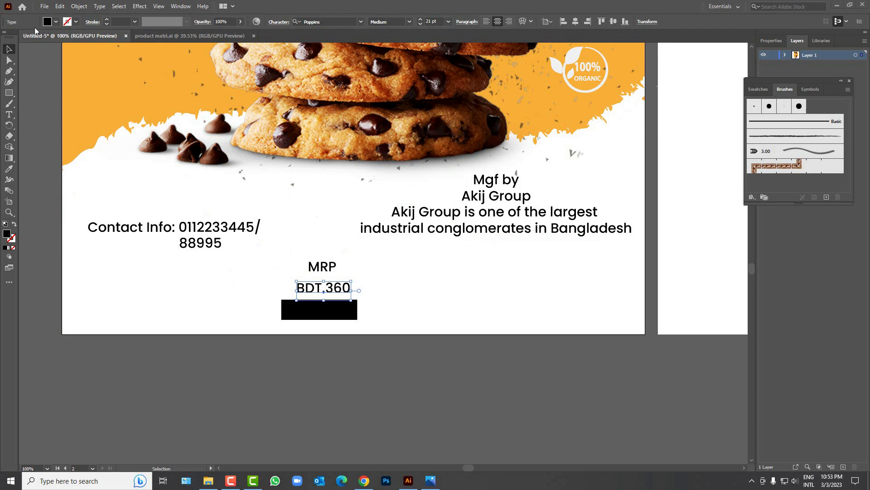
{"action": "left_click", "coordinate": [48, 22]}
{"action": "left_click", "coordinate": [18, 36]}
{"action": "left_click", "coordinate": [318, 325]}
{"action": "left_click_drag", "start_coordinate": [319, 314], "coordinate": [319, 292]}
{"action": "left_click", "coordinate": [347, 315]}
Step: Round the black box's corners into a pill and stretch it taller
{"action": "scroll", "coordinate": [316, 307], "scroll_direction": "up", "scroll_amount": 3}
{"action": "left_click", "coordinate": [261, 267]}
{"action": "left_click_drag", "start_coordinate": [219, 223], "coordinate": [229, 233]}
{"action": "left_click_drag", "start_coordinate": [325, 273], "coordinate": [325, 282]}
{"action": "left_click_drag", "start_coordinate": [200, 246], "coordinate": [336, 285]}
{"action": "key", "text": "ctrl+z"}
Step: Centre the price text on the pill, then centre MRP, price and pill together
{"action": "left_click", "coordinate": [270, 256]}
{"action": "left_click", "coordinate": [247, 271], "text": "shift"}
{"action": "left_click", "coordinate": [304, 22]}
{"action": "key", "text": "ctrl+shift+a"}
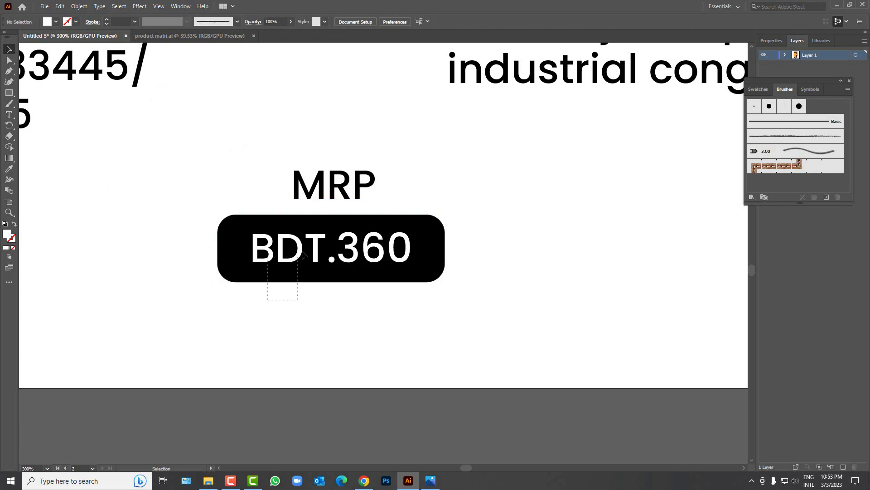
{"action": "left_click_drag", "start_coordinate": [302, 252], "coordinate": [334, 188]}
{"action": "left_click", "coordinate": [304, 22]}
{"action": "left_click", "coordinate": [344, 145]}
Step: Nudge the MRP label down toward the badge, undoing a trial enlargement
{"action": "left_click", "coordinate": [349, 190]}
{"action": "key", "text": "Down"}
{"action": "key", "text": "Down"}
{"action": "key", "text": "Down"}
{"action": "key", "text": "Down"}
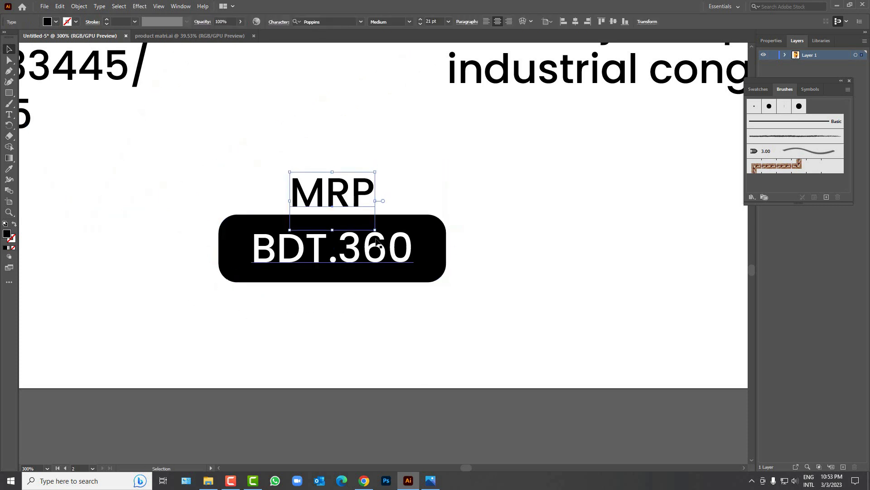
{"action": "left_click_drag", "start_coordinate": [375, 230], "coordinate": [390, 241]}
{"action": "left_click", "coordinate": [309, 337]}
{"action": "left_click_drag", "start_coordinate": [309, 337], "coordinate": [405, 181]}
{"action": "scroll", "coordinate": [402, 183], "scroll_direction": "down", "scroll_amount": 6}
{"action": "left_click", "coordinate": [393, 305]}
{"action": "scroll", "coordinate": [392, 198], "scroll_direction": "up", "scroll_amount": 3}
{"action": "scroll", "coordinate": [395, 255], "scroll_direction": "up", "scroll_amount": 4}
{"action": "key", "text": "ctrl+z"}
Step: Group MRP with the price badge (Ctrl+G) and move the group into place
{"action": "left_click_drag", "start_coordinate": [380, 334], "coordinate": [424, 237]}
{"action": "key", "text": "ctrl+g"}
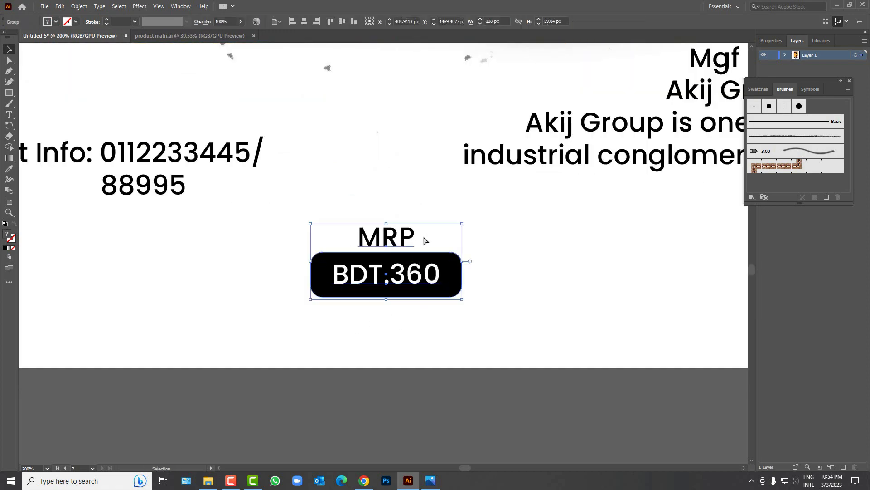
{"action": "scroll", "coordinate": [422, 319], "scroll_direction": "down", "scroll_amount": 4}
{"action": "scroll", "coordinate": [426, 324], "scroll_direction": "up", "scroll_amount": 2}
{"action": "left_click", "coordinate": [424, 347]}
{"action": "left_click_drag", "start_coordinate": [412, 387], "coordinate": [428, 386]}
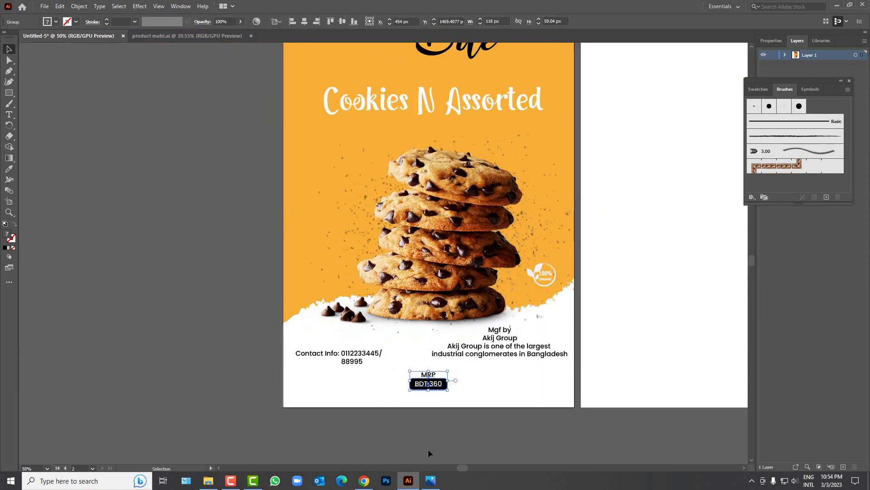
Step: Give the Morning Bite title a 1.5 pt white outline
{"action": "left_click", "coordinate": [427, 449]}
{"action": "scroll", "coordinate": [405, 405], "scroll_direction": "up", "scroll_amount": 2}
{"action": "scroll", "coordinate": [405, 403], "scroll_direction": "down", "scroll_amount": 1}
{"action": "scroll", "coordinate": [407, 408], "scroll_direction": "down", "scroll_amount": 1}
{"action": "scroll", "coordinate": [403, 407], "scroll_direction": "up", "scroll_amount": 1}
{"action": "scroll", "coordinate": [403, 390], "scroll_direction": "up", "scroll_amount": 4}
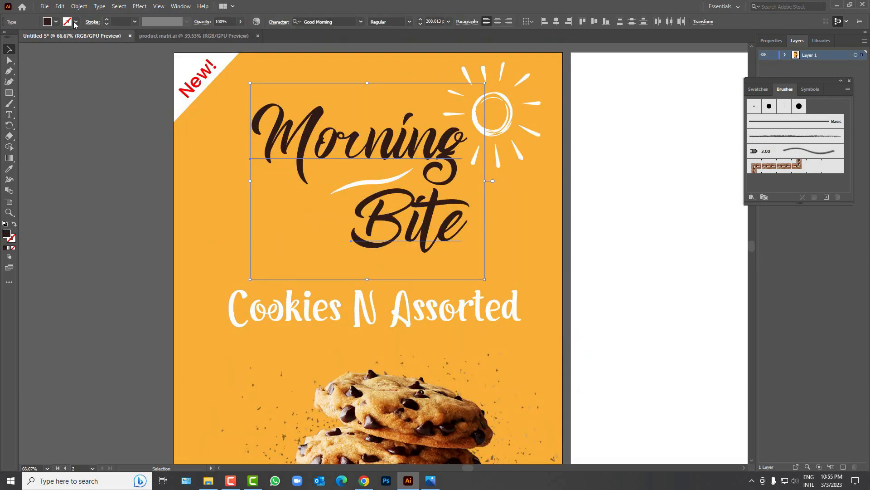
{"action": "left_click", "coordinate": [76, 22]}
{"action": "left_click", "coordinate": [20, 38]}
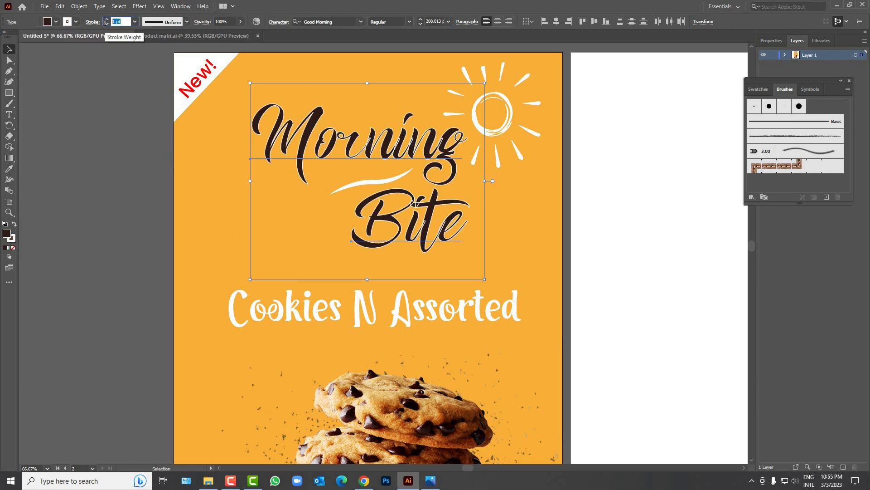
{"action": "key", "text": "Return"}
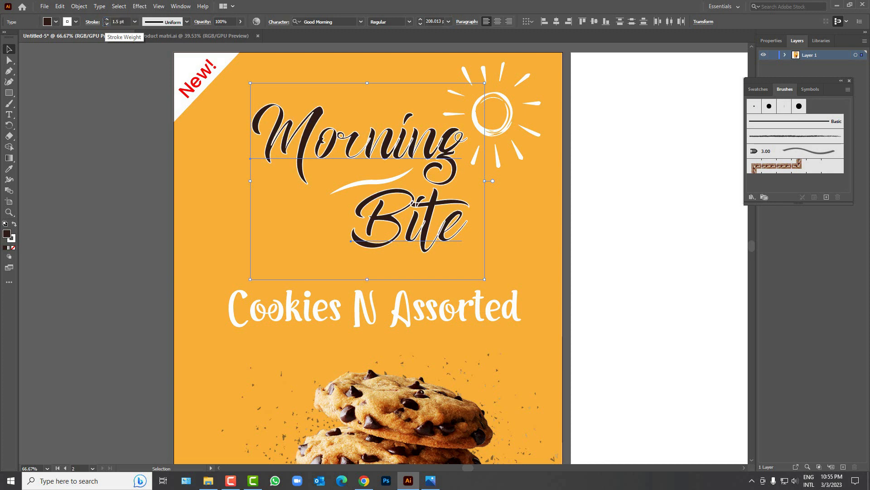
{"action": "left_click", "coordinate": [136, 118]}
Step: Ungroup the MRP badge and eyedrop the brown text colour onto the black pill
{"action": "scroll", "coordinate": [329, 104], "scroll_direction": "down", "scroll_amount": 2}
{"action": "scroll", "coordinate": [343, 409], "scroll_direction": "up", "scroll_amount": 4}
{"action": "left_click", "coordinate": [409, 345]}
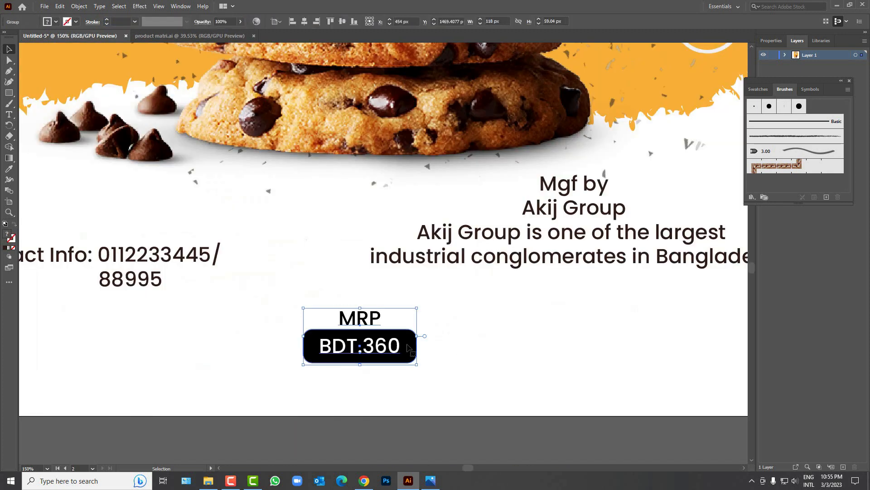
{"action": "right_click", "coordinate": [411, 346]}
{"action": "left_click", "coordinate": [435, 257]}
{"action": "left_click", "coordinate": [431, 354]}
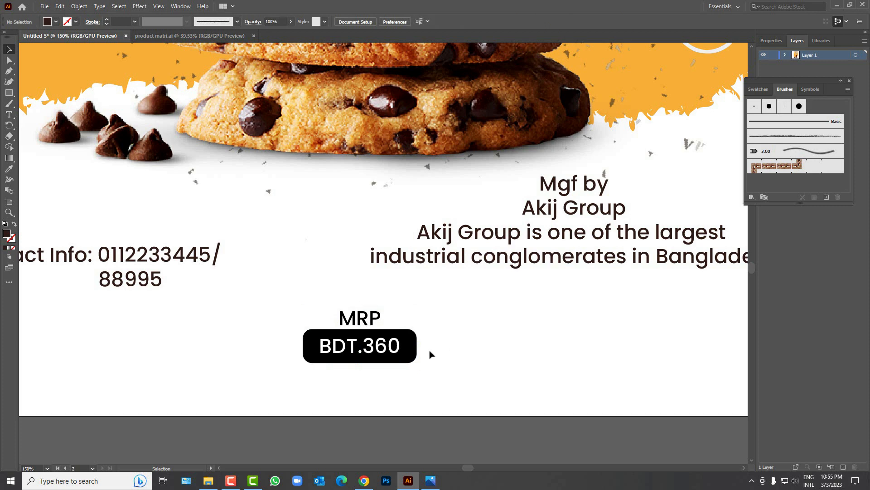
{"action": "left_click", "coordinate": [413, 353]}
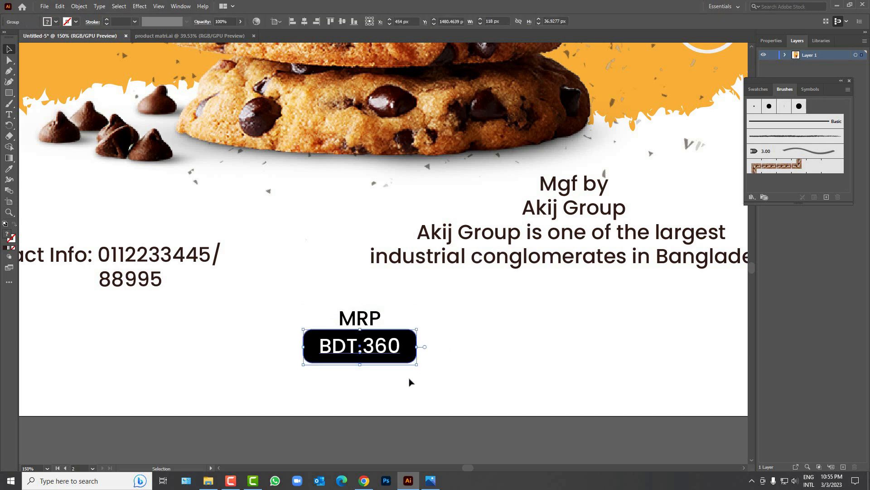
{"action": "key", "text": "i"}
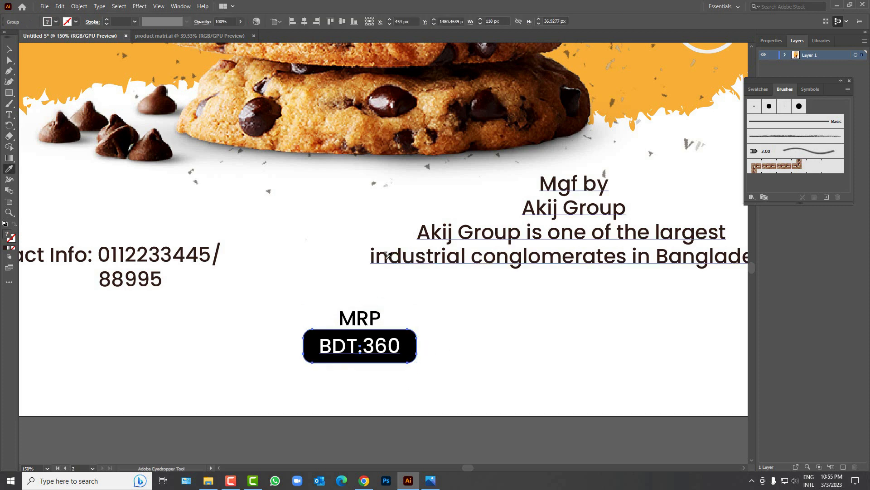
{"action": "left_click", "coordinate": [385, 258]}
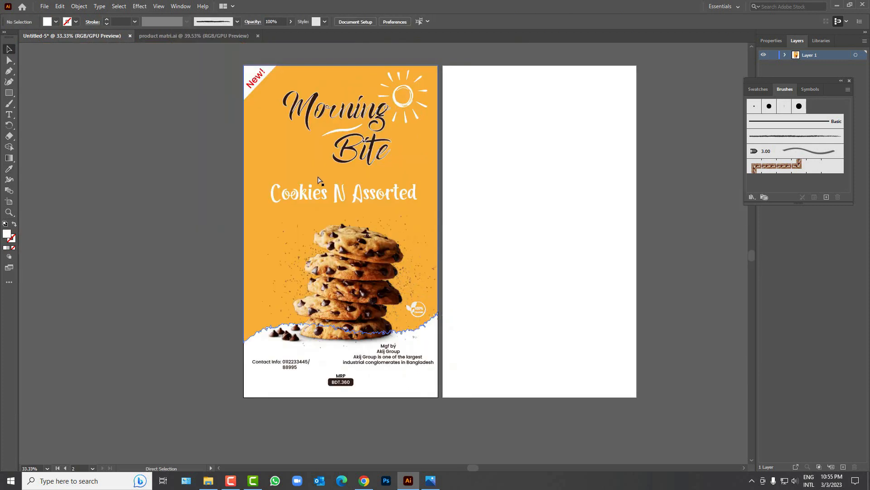
{"action": "scroll", "coordinate": [319, 184], "scroll_direction": "right", "scroll_amount": 6}
{"action": "scroll", "coordinate": [315, 188], "scroll_direction": "down", "scroll_amount": 1}
{"action": "scroll", "coordinate": [316, 190], "scroll_direction": "up", "scroll_amount": 1}
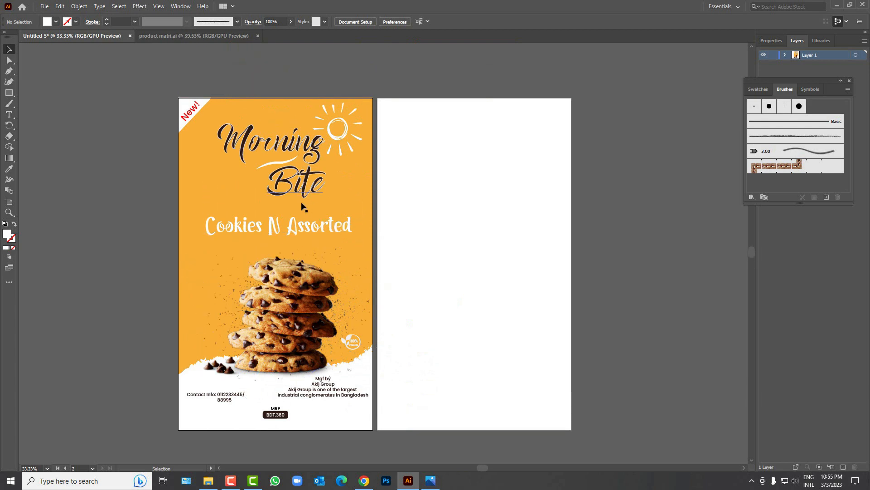
Step: Alt-drag a copy of the title, sun and New! tag onto the right artboard
{"action": "scroll", "coordinate": [285, 198], "scroll_direction": "right", "scroll_amount": 1}
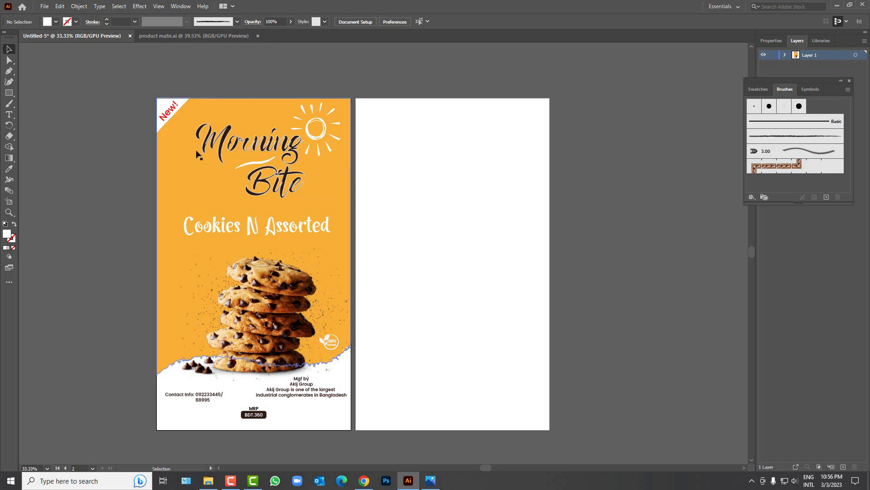
{"action": "left_click", "coordinate": [168, 128]}
{"action": "left_click", "coordinate": [183, 157]}
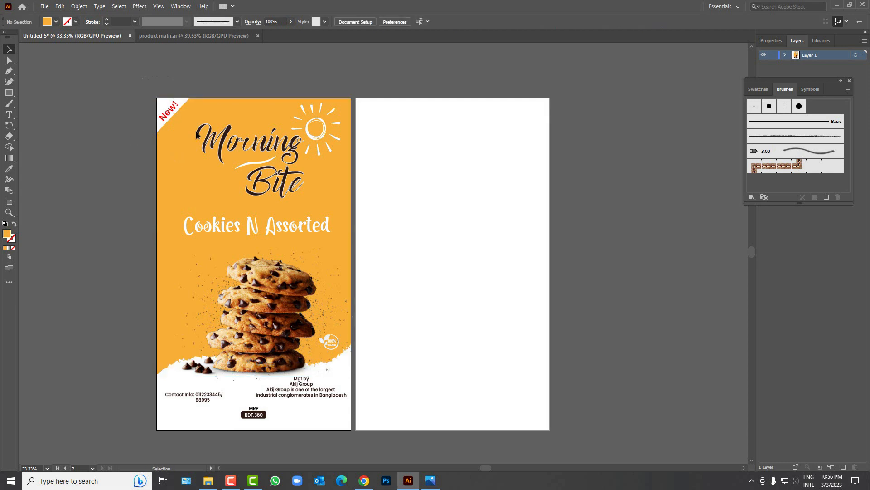
{"action": "left_click_drag", "start_coordinate": [349, 197], "coordinate": [349, 197]}
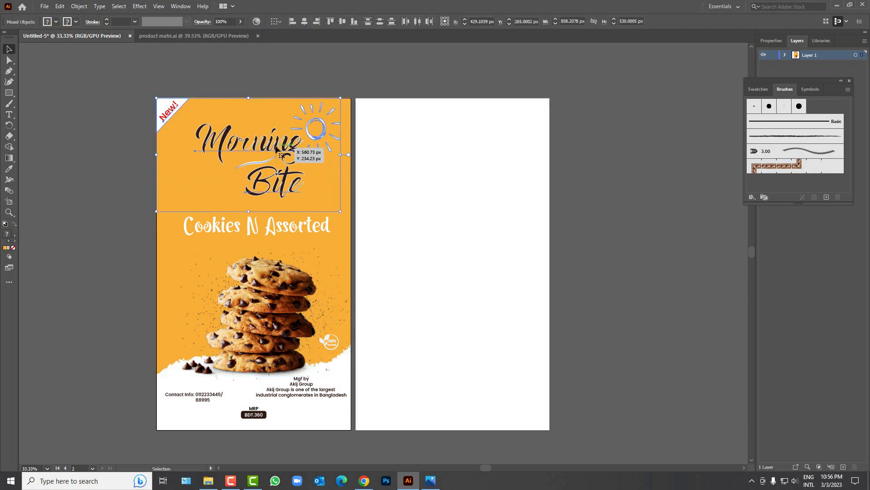
{"action": "left_click_drag", "start_coordinate": [277, 147], "coordinate": [481, 153]}
{"action": "left_click", "coordinate": [489, 271]}
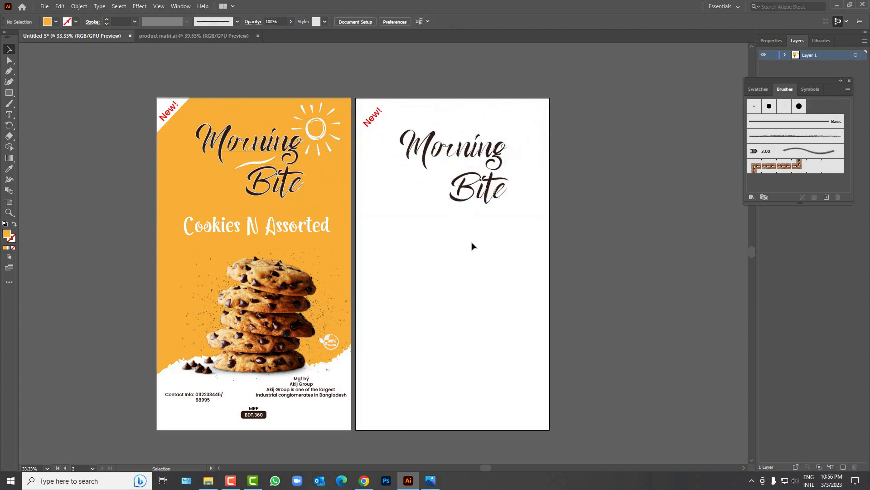
{"action": "left_click_drag", "start_coordinate": [443, 271], "coordinate": [495, 305]}
{"action": "left_click", "coordinate": [8, 93]}
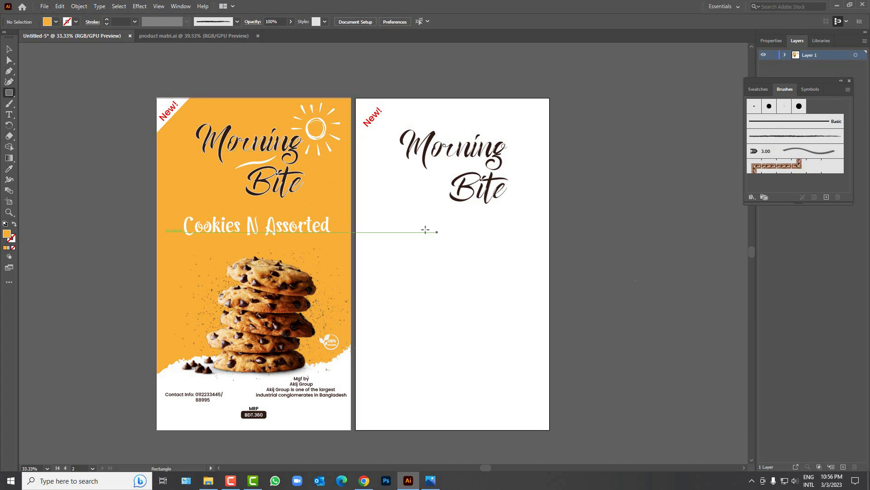
Step: Create a 908 × 1552 px orange rectangle
{"action": "left_click", "coordinate": [436, 234]}
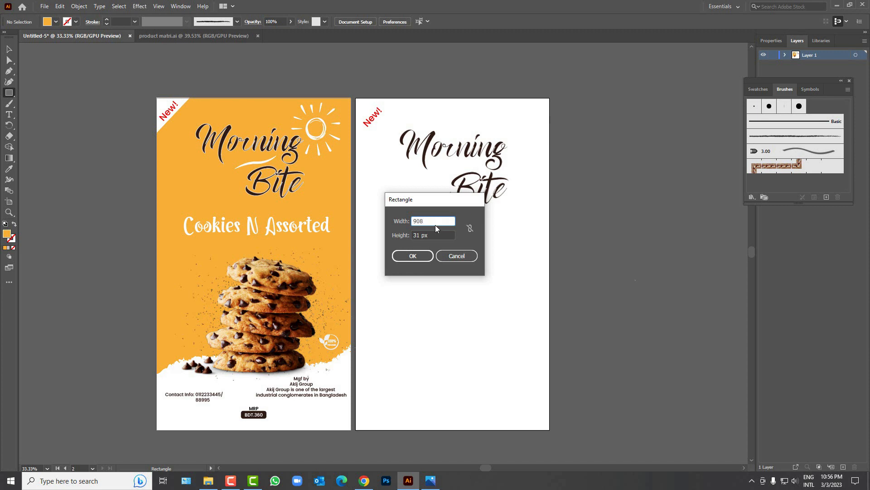
{"action": "key", "text": "Tab"}
{"action": "type", "text": "1552"}
{"action": "key", "text": "Return"}
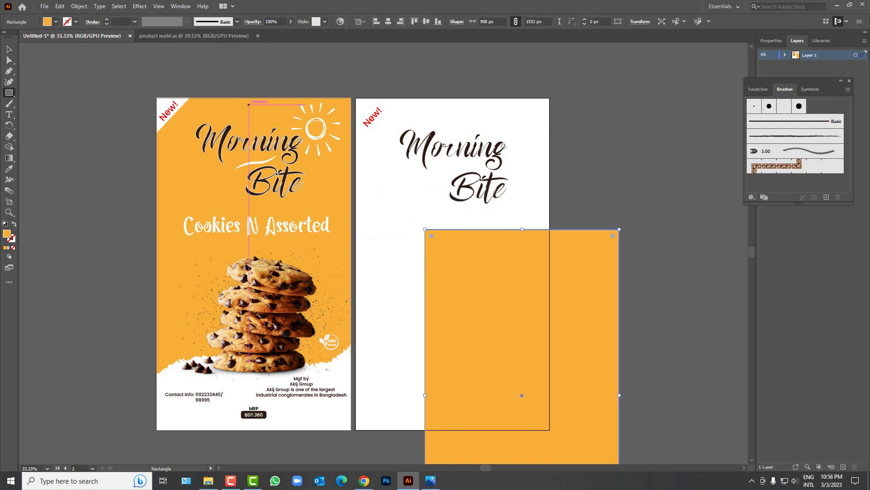
Step: Align the orange rectangle to the artboard's horizontal centre and top, then send it to back
{"action": "left_click", "coordinate": [6, 51]}
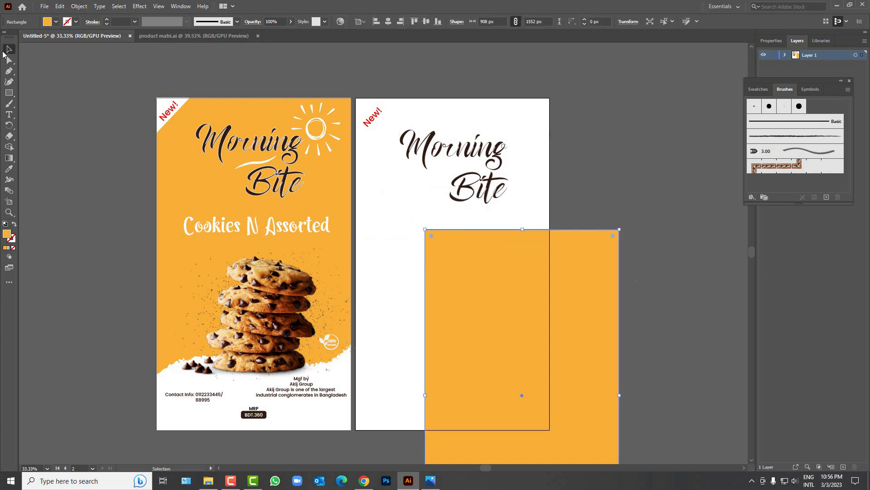
{"action": "left_click", "coordinate": [388, 21]}
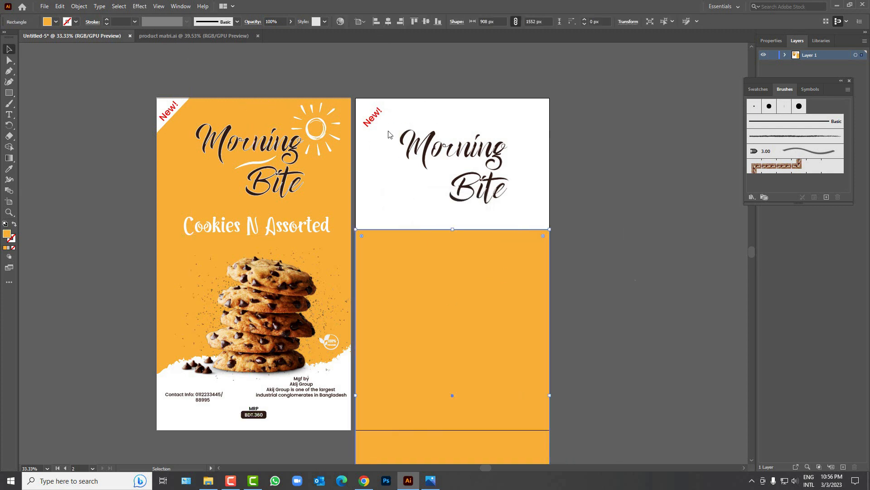
{"action": "left_click", "coordinate": [414, 21]}
{"action": "left_click", "coordinate": [612, 246]}
{"action": "right_click", "coordinate": [463, 182]}
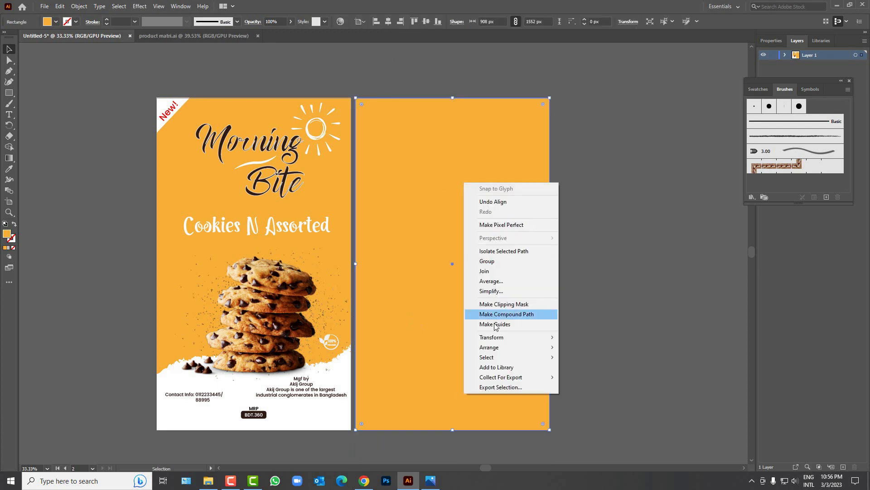
{"action": "mouse_move", "coordinate": [490, 347]}
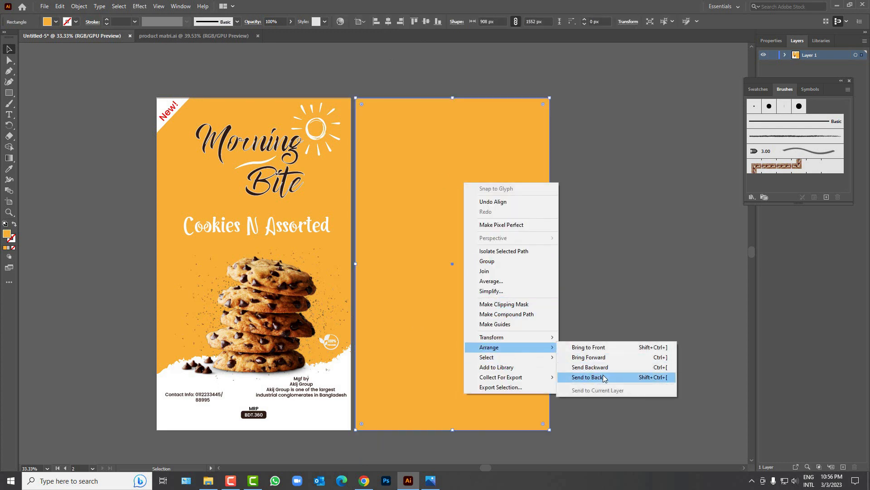
{"action": "left_click", "coordinate": [589, 376]}
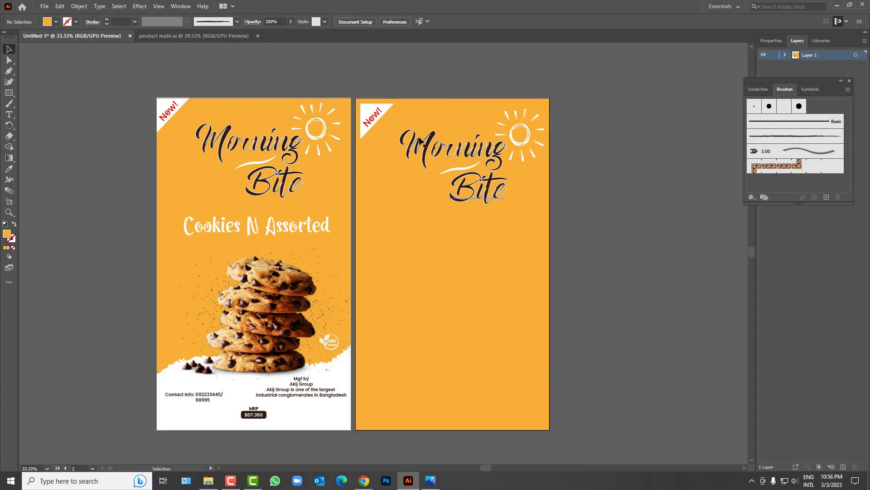
{"action": "left_click", "coordinate": [368, 122]}
Step: Group the New! triangle with its text and align it to the artboard's left and top
{"action": "left_click_drag", "start_coordinate": [375, 113], "coordinate": [379, 114]}
{"action": "key", "text": "ctrl+g"}
{"action": "left_click", "coordinate": [292, 21]}
{"action": "left_click", "coordinate": [330, 22]}
{"action": "left_click", "coordinate": [456, 82]}
{"action": "scroll", "coordinate": [451, 257], "scroll_direction": "down", "scroll_amount": 1}
{"action": "scroll", "coordinate": [452, 261], "scroll_direction": "up", "scroll_amount": 1}
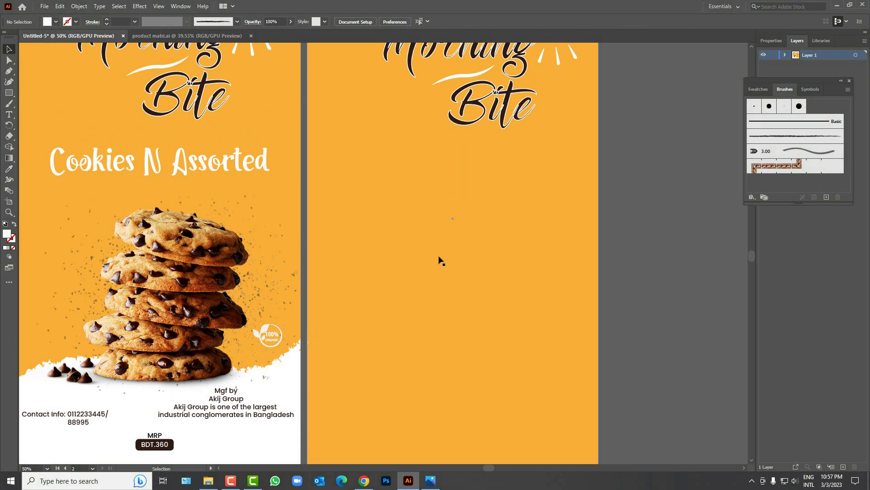
{"action": "scroll", "coordinate": [442, 259], "scroll_direction": "up", "scroll_amount": 1}
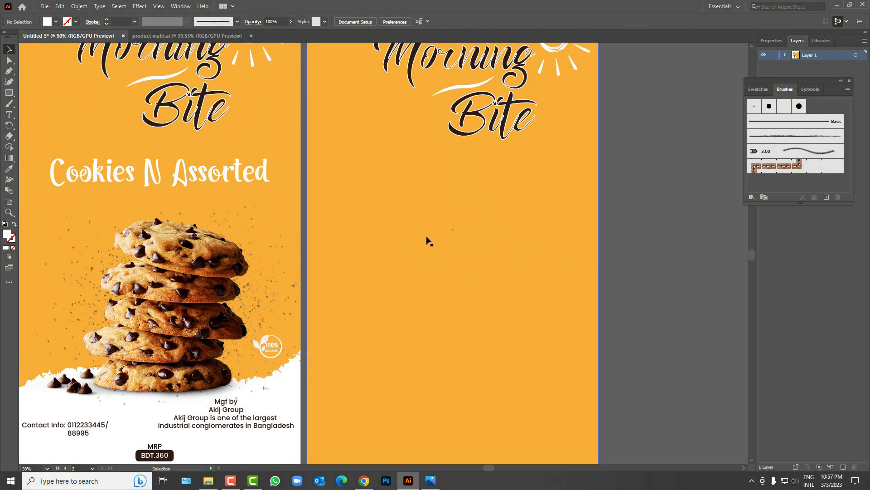
{"action": "scroll", "coordinate": [408, 254], "scroll_direction": "down", "scroll_amount": 2}
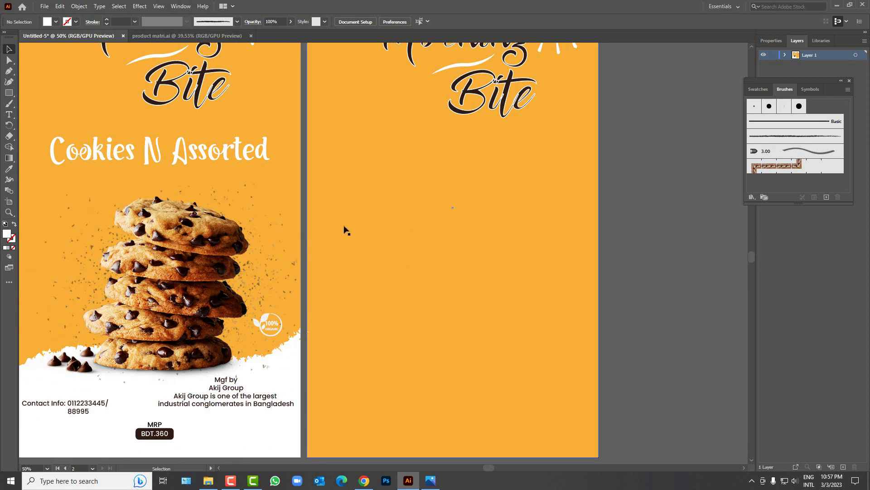
Step: Drag the Ingredient box, then the Nutrition Facts table, from product matri.ai into the package
{"action": "left_click", "coordinate": [215, 37]}
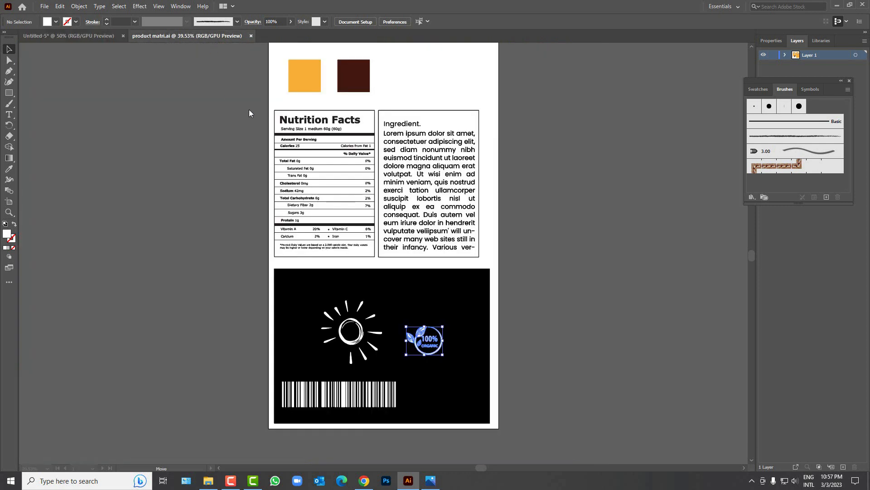
{"action": "left_click", "coordinate": [340, 184]}
{"action": "left_click", "coordinate": [551, 176]}
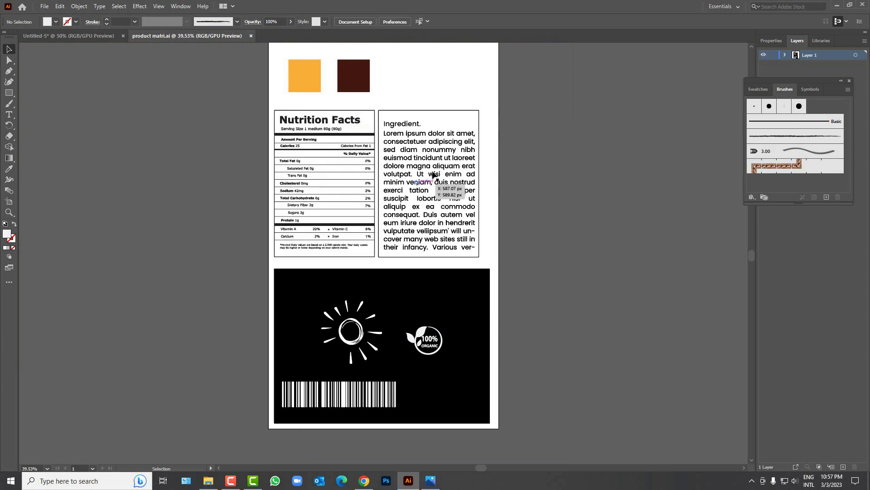
{"action": "left_click", "coordinate": [429, 183]}
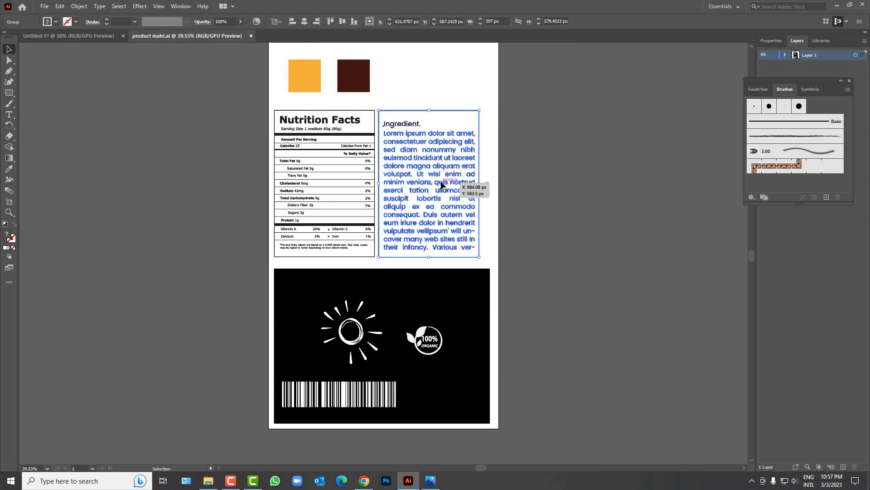
{"action": "left_click_drag", "start_coordinate": [449, 188], "coordinate": [524, 262]}
{"action": "left_click", "coordinate": [207, 36]}
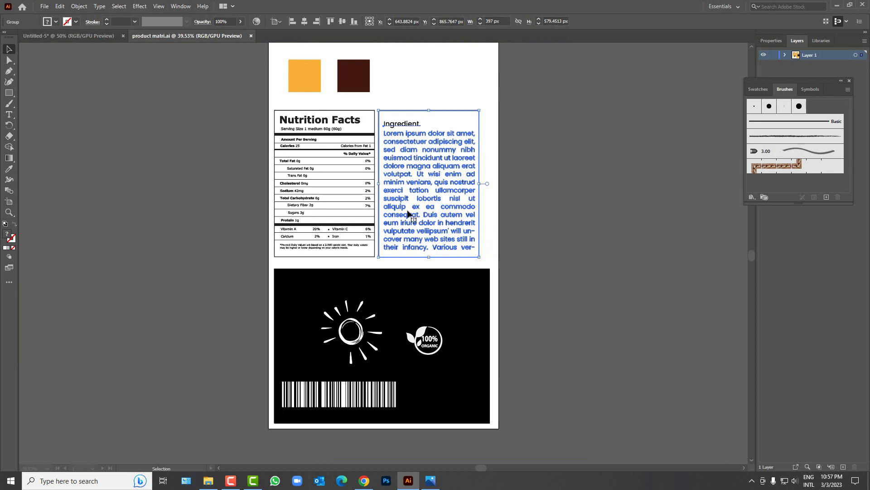
{"action": "left_click_drag", "start_coordinate": [341, 198], "coordinate": [318, 237]}
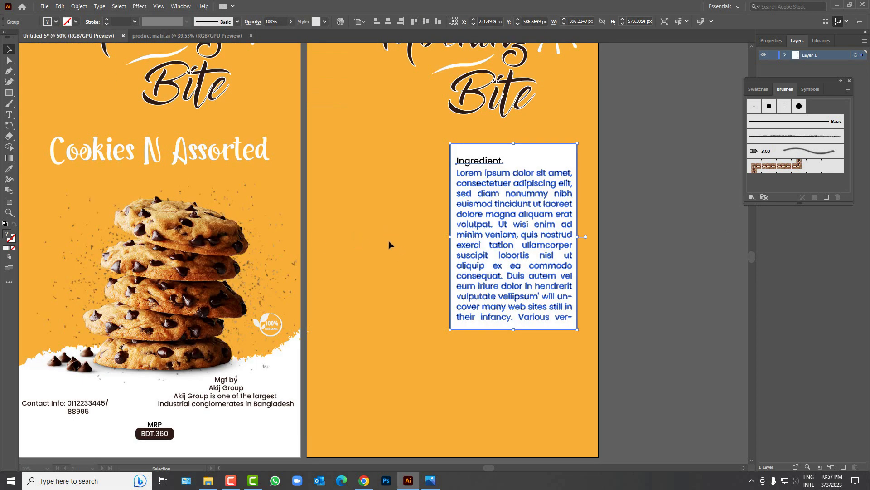
Step: Move the Nutrition Facts table beside the Ingredient box on the back panel and top-align both
{"action": "left_click_drag", "start_coordinate": [412, 237], "coordinate": [402, 260]}
{"action": "left_click_drag", "start_coordinate": [511, 265], "coordinate": [519, 265]}
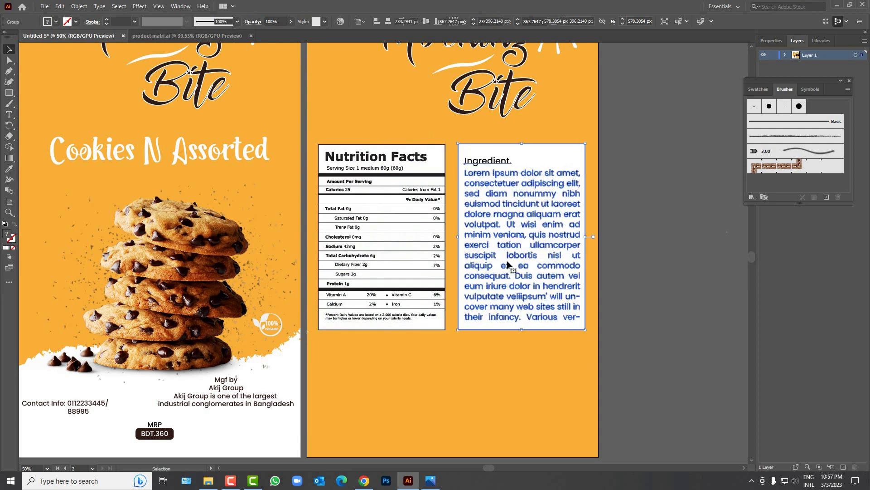
{"action": "left_click", "coordinate": [401, 263], "text": "shift"}
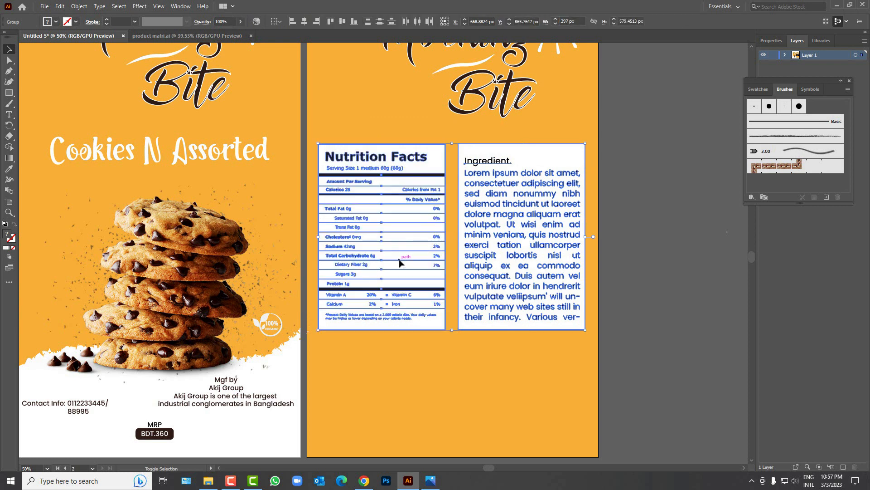
{"action": "left_click", "coordinate": [342, 22]}
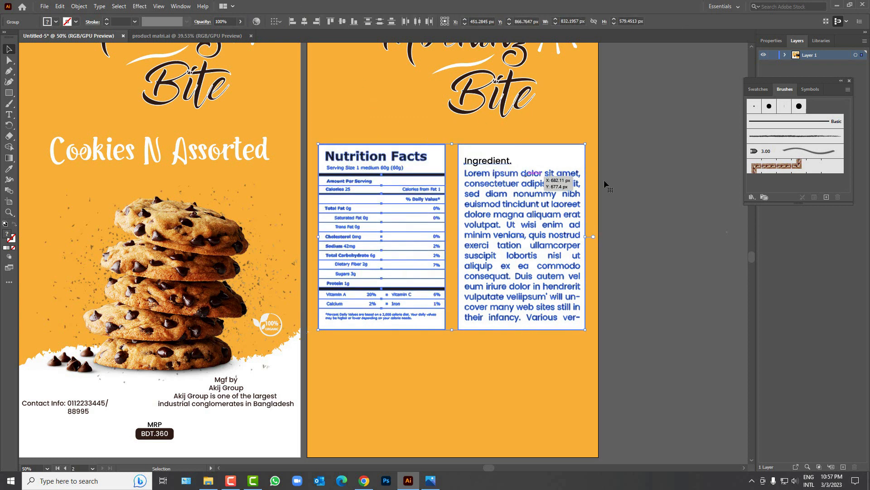
Step: Reselect the Nutrition Facts table and Ingredient box to check their alignment, then deselect
{"action": "left_click", "coordinate": [648, 177]}
{"action": "left_click", "coordinate": [392, 188]}
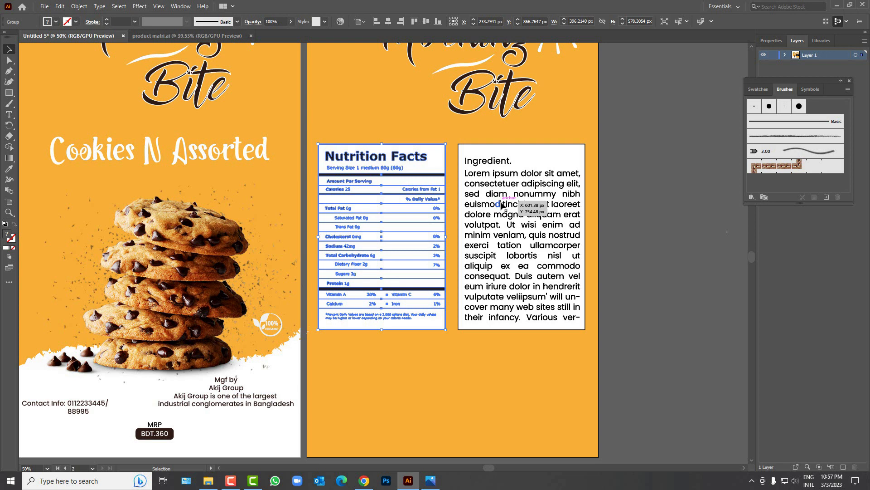
{"action": "left_click", "coordinate": [502, 205], "text": "shift"}
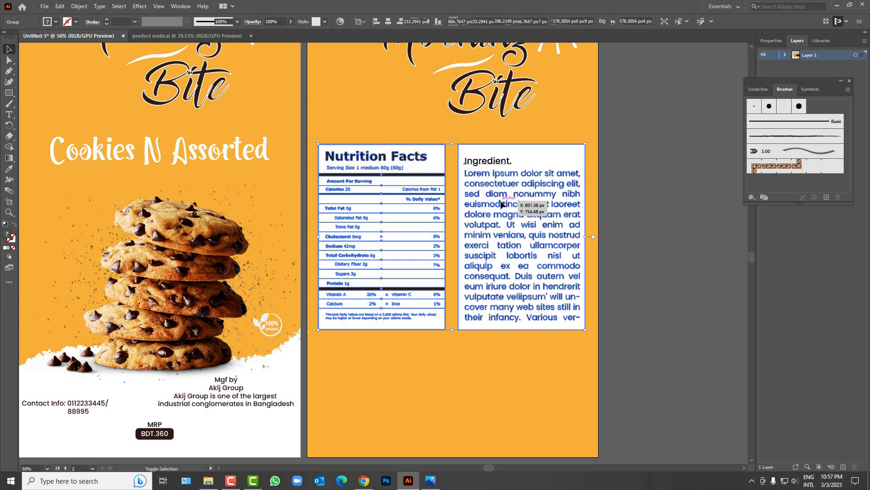
{"action": "left_click", "coordinate": [602, 185]}
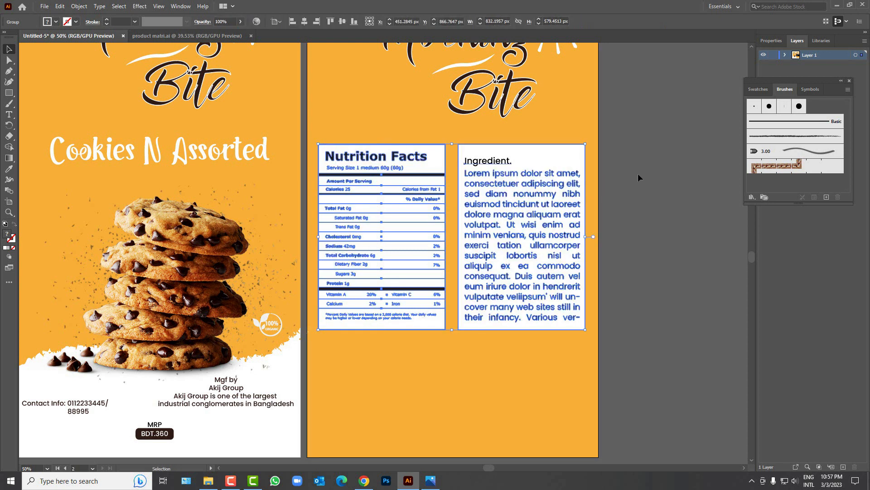
{"action": "scroll", "coordinate": [513, 331], "scroll_direction": "down", "scroll_amount": 1}
{"action": "scroll", "coordinate": [482, 329], "scroll_direction": "down", "scroll_amount": 3}
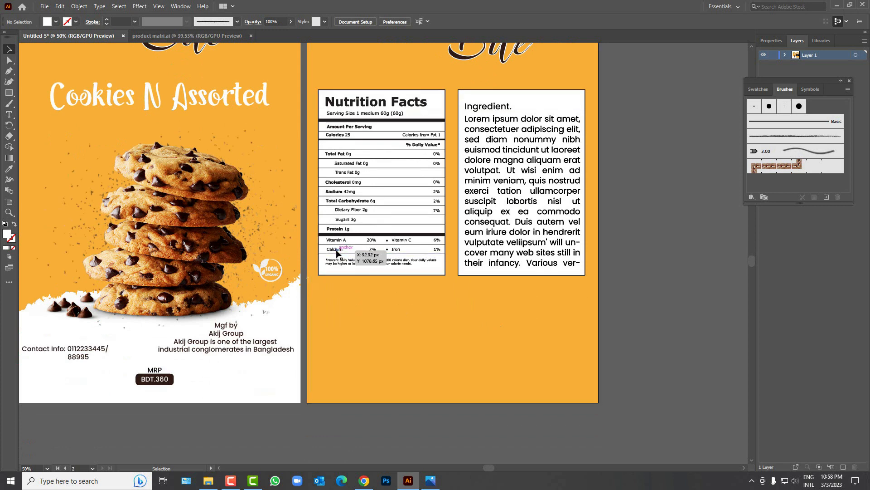
Step: Bring the barcode from product matri.ai onto the back panel beneath the Nutrition Facts and Ingredient boxes
{"action": "key", "text": "ctrl+Tab"}
{"action": "left_click_drag", "start_coordinate": [358, 362], "coordinate": [116, 36]}
{"action": "left_click_drag", "start_coordinate": [456, 365], "coordinate": [474, 364]}
{"action": "scroll", "coordinate": [550, 347], "scroll_direction": "up", "scroll_amount": 3}
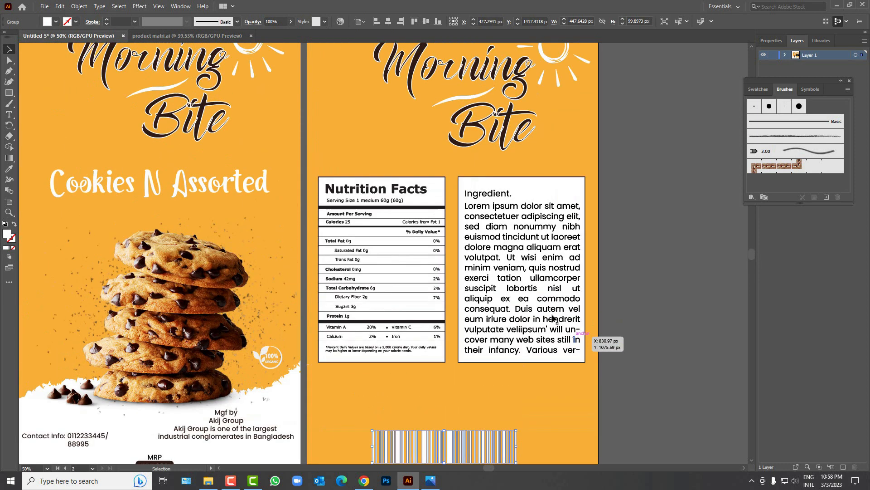
{"action": "left_click", "coordinate": [406, 302]}
{"action": "left_click", "coordinate": [664, 347]}
{"action": "scroll", "coordinate": [471, 414], "scroll_direction": "down", "scroll_amount": 1}
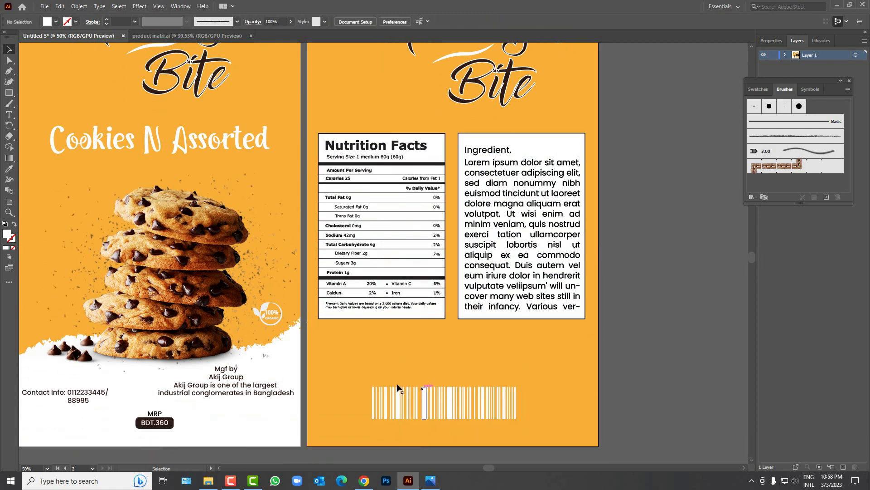
{"action": "scroll", "coordinate": [362, 367], "scroll_direction": "down", "scroll_amount": 1}
{"action": "scroll", "coordinate": [363, 353], "scroll_direction": "up", "scroll_amount": 1}
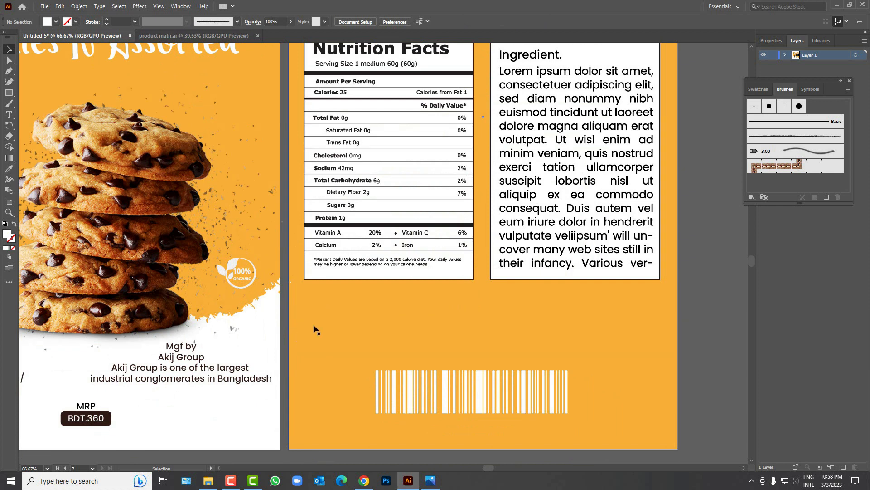
Step: Fill an area text box between the info boxes and barcode with Lorem ipsum placeholder text
{"action": "left_click", "coordinate": [10, 114]}
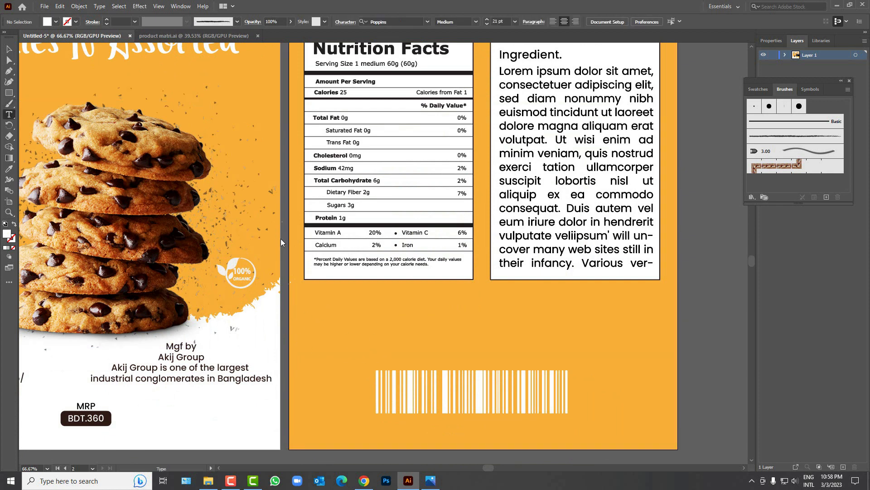
{"action": "left_click_drag", "start_coordinate": [313, 300], "coordinate": [669, 350]}
{"action": "left_click", "coordinate": [8, 48]}
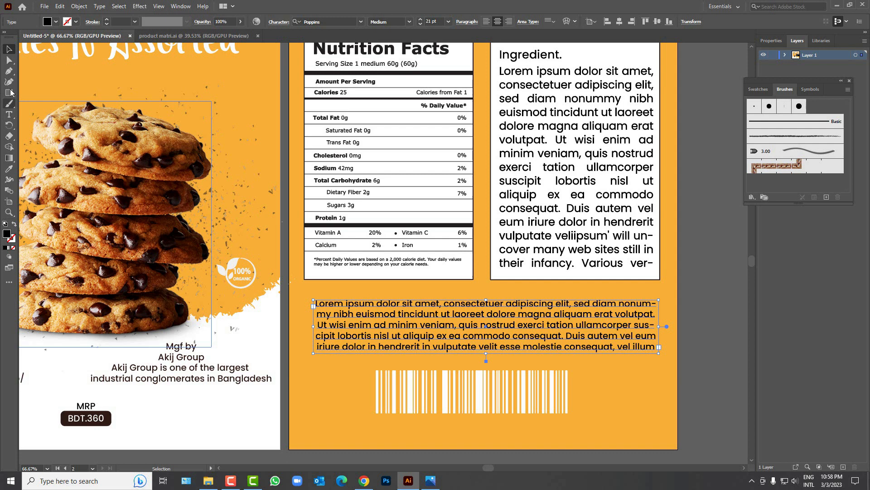
{"action": "double_click", "coordinate": [467, 347]}
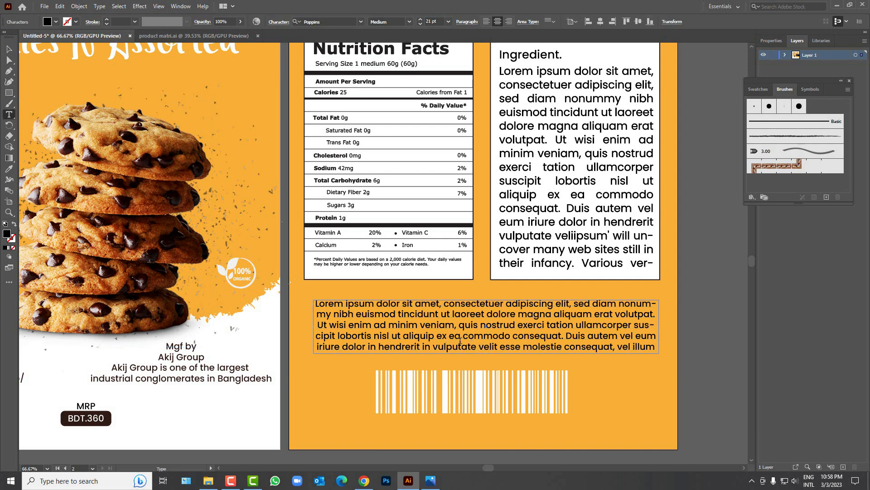